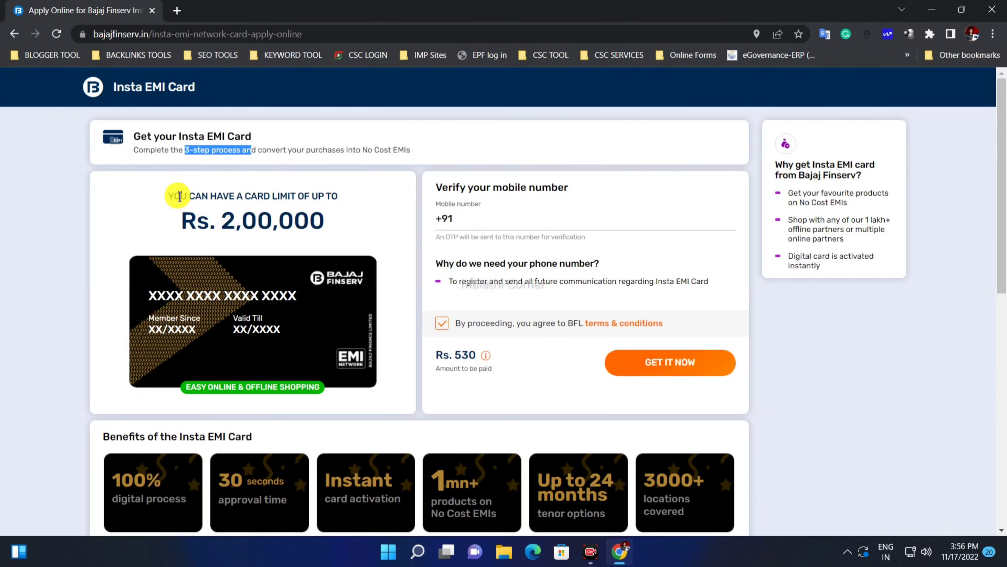
{"action": "left_click_drag", "start_coordinate": [181, 221], "coordinate": [319, 219]}
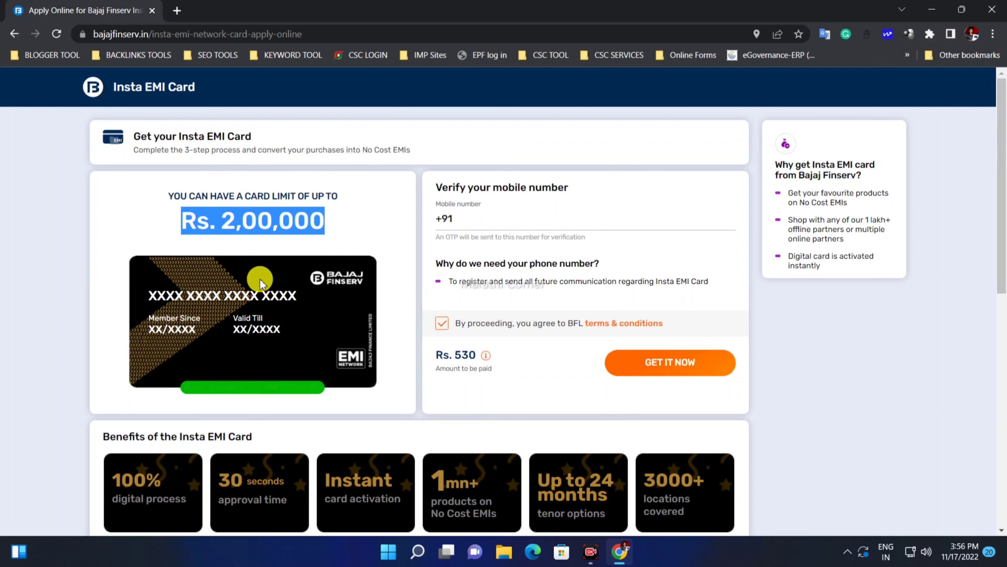
{"action": "scroll", "coordinate": [293, 308], "scroll_direction": "down", "scroll_amount": 5}
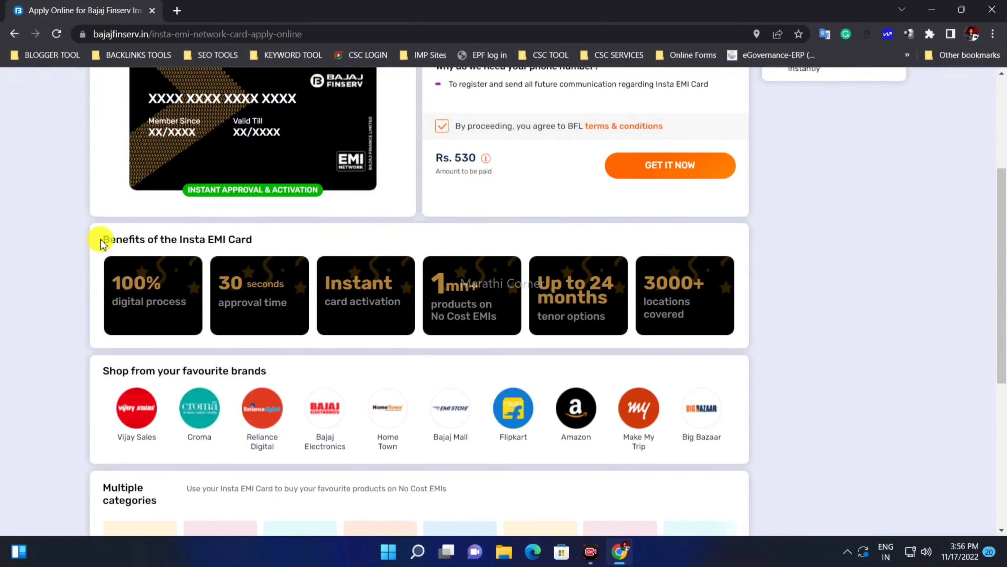
{"action": "left_click_drag", "start_coordinate": [102, 239], "coordinate": [201, 241]}
{"action": "scroll", "coordinate": [202, 242], "scroll_direction": "up", "scroll_amount": 2}
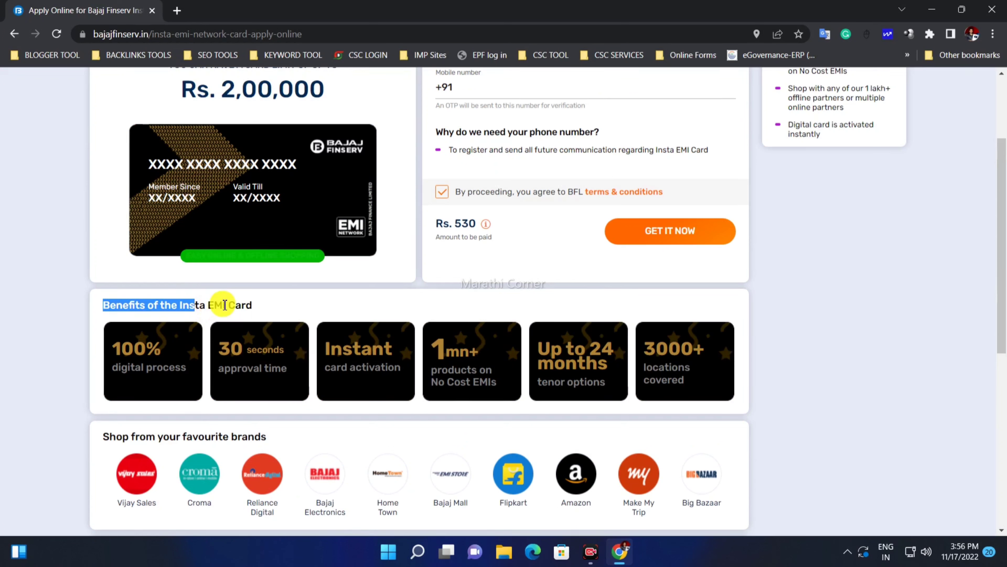
{"action": "left_click_drag", "start_coordinate": [223, 305], "coordinate": [241, 305]}
{"action": "left_click_drag", "start_coordinate": [117, 355], "coordinate": [187, 373]}
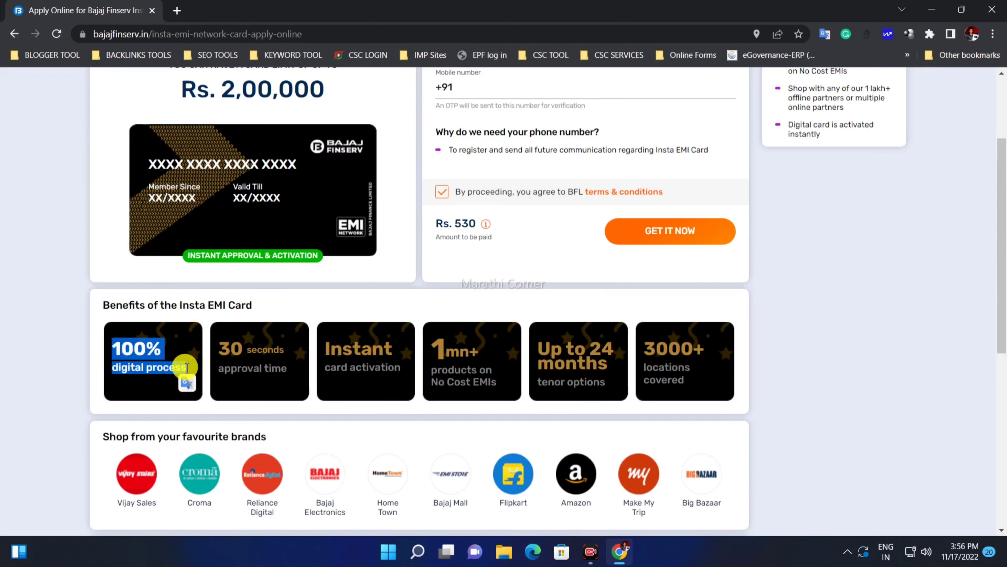
{"action": "left_click", "coordinate": [153, 362]}
{"action": "left_click_drag", "start_coordinate": [112, 346], "coordinate": [229, 352]}
{"action": "left_click", "coordinate": [251, 364]}
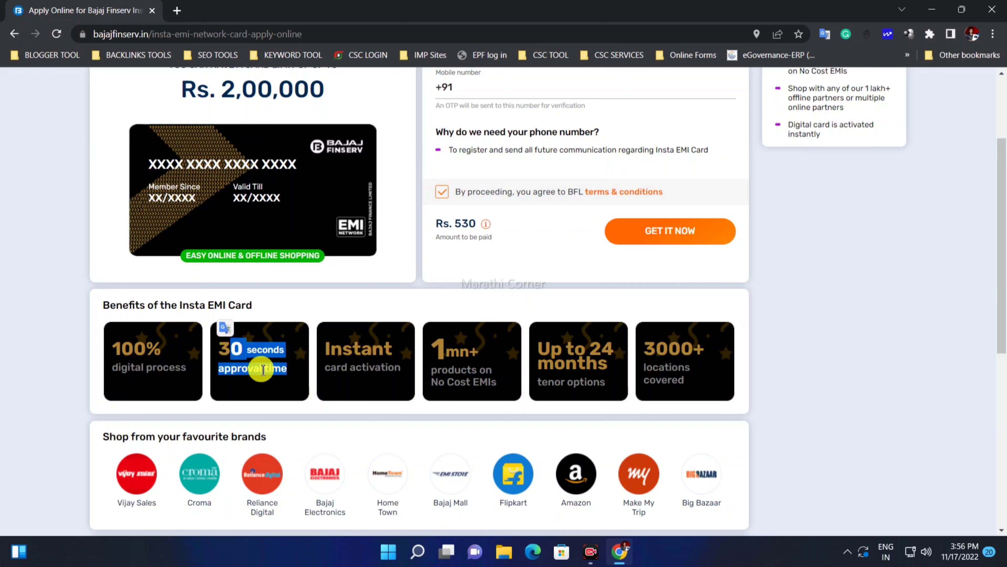
{"action": "left_click_drag", "start_coordinate": [293, 373], "coordinate": [219, 381]}
{"action": "left_click_drag", "start_coordinate": [323, 352], "coordinate": [379, 366]}
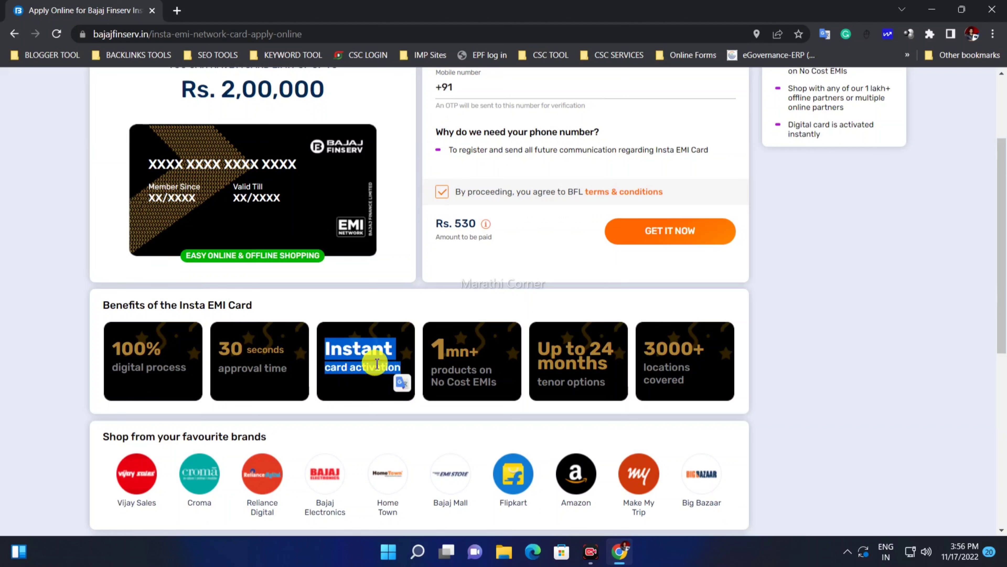
{"action": "left_click", "coordinate": [378, 363]}
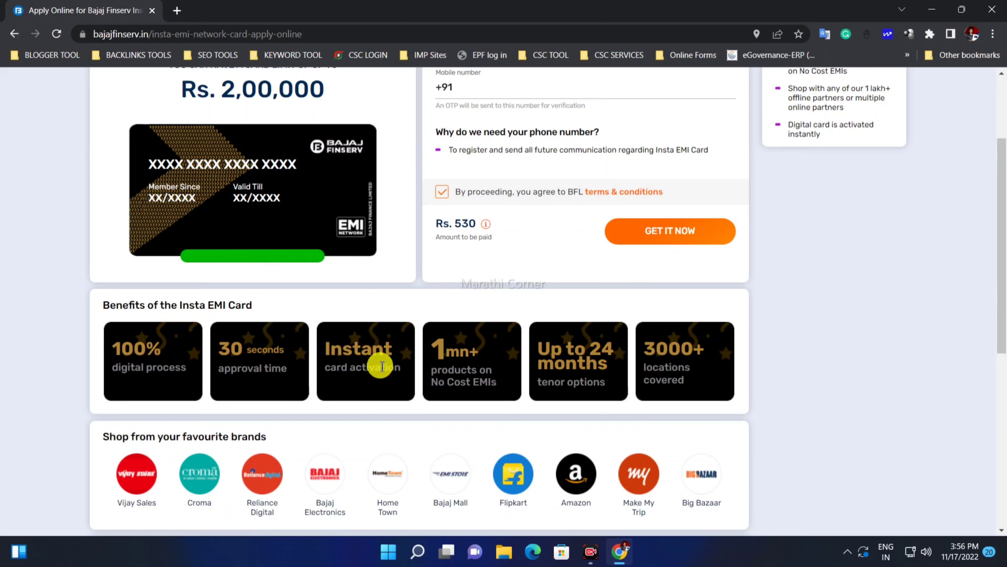
{"action": "left_click_drag", "start_coordinate": [429, 358], "coordinate": [431, 383]}
{"action": "left_click", "coordinate": [441, 361]}
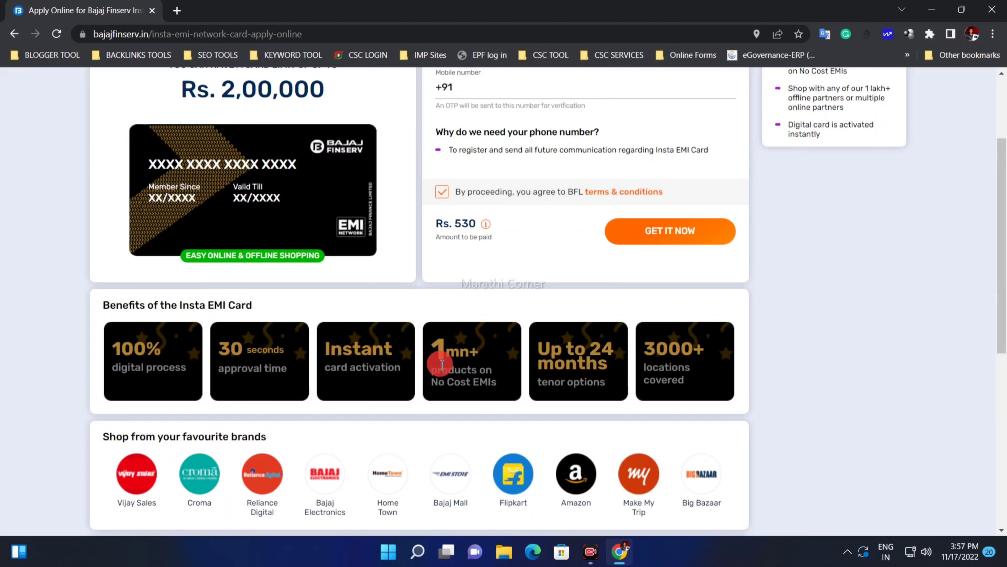
{"action": "left_click_drag", "start_coordinate": [537, 349], "coordinate": [610, 381]}
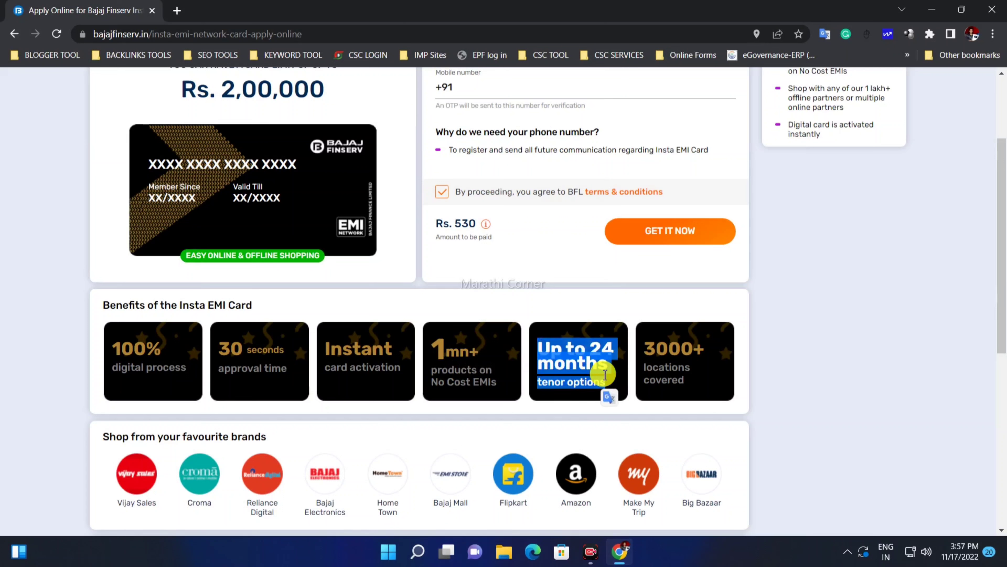
{"action": "left_click", "coordinate": [606, 373]}
{"action": "left_click_drag", "start_coordinate": [605, 382], "coordinate": [541, 351]}
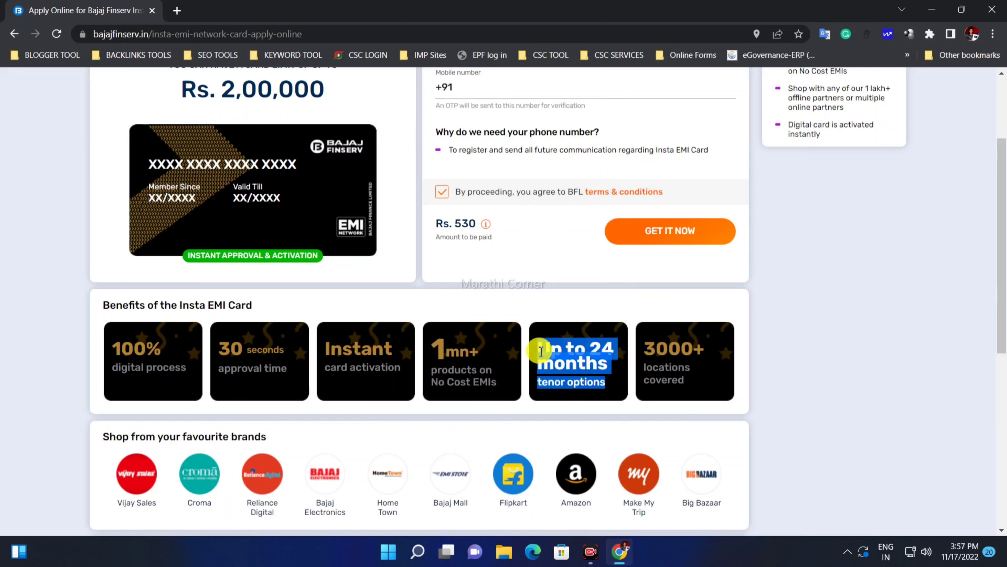
{"action": "left_click", "coordinate": [576, 348]}
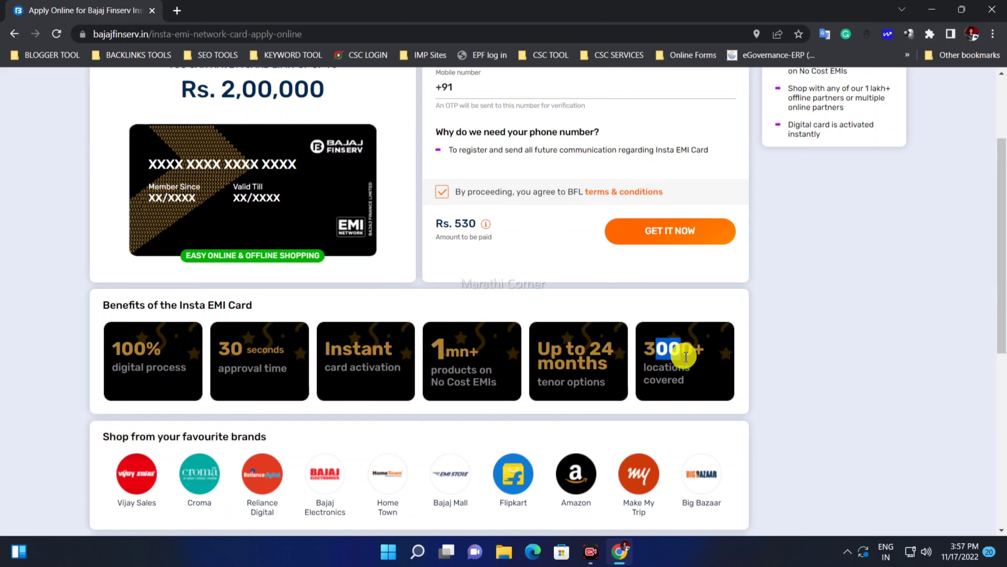
{"action": "mouse_move", "coordinate": [670, 350]}
{"action": "left_mouse_down"}
{"action": "mouse_move", "coordinate": [698, 376]}
{"action": "mouse_move", "coordinate": [655, 358]}
{"action": "left_mouse_up"}
{"action": "left_click", "coordinate": [693, 383]}
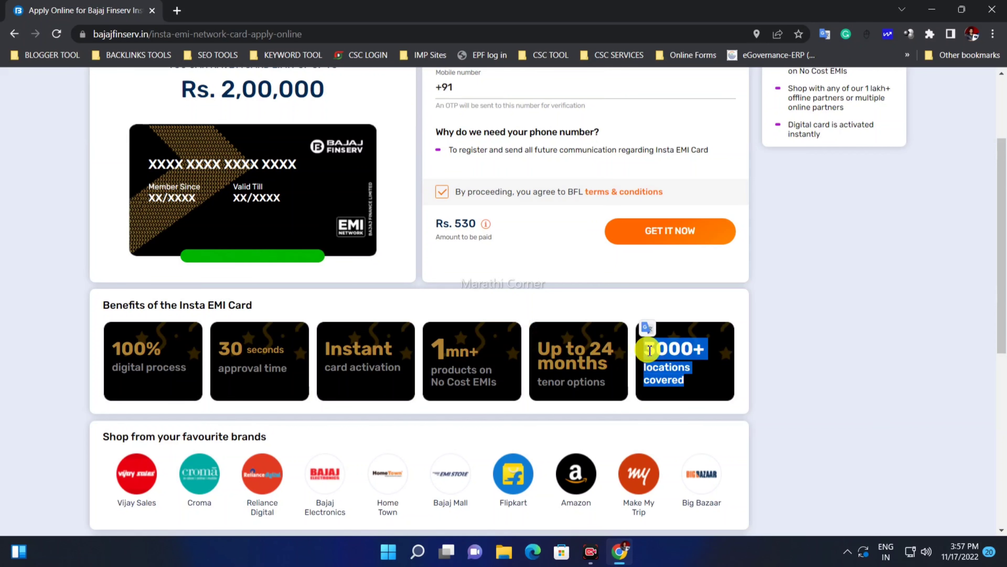
{"action": "scroll", "coordinate": [649, 349], "scroll_direction": "down", "scroll_amount": 3}
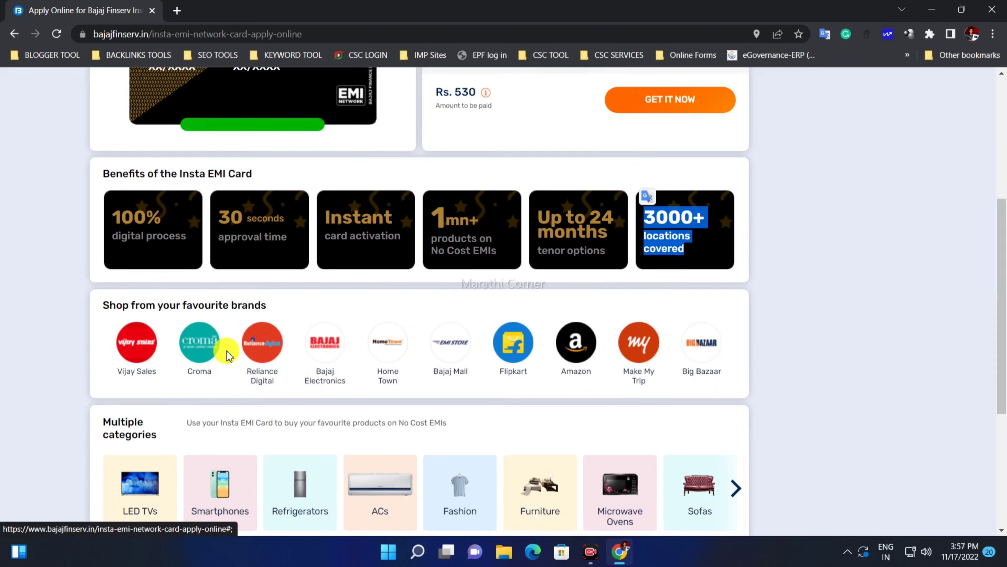
Step: Advance the Multiple categories carousel to show Travel and Washing Machines, then return to the top
{"action": "scroll", "coordinate": [639, 360], "scroll_direction": "down", "scroll_amount": 5}
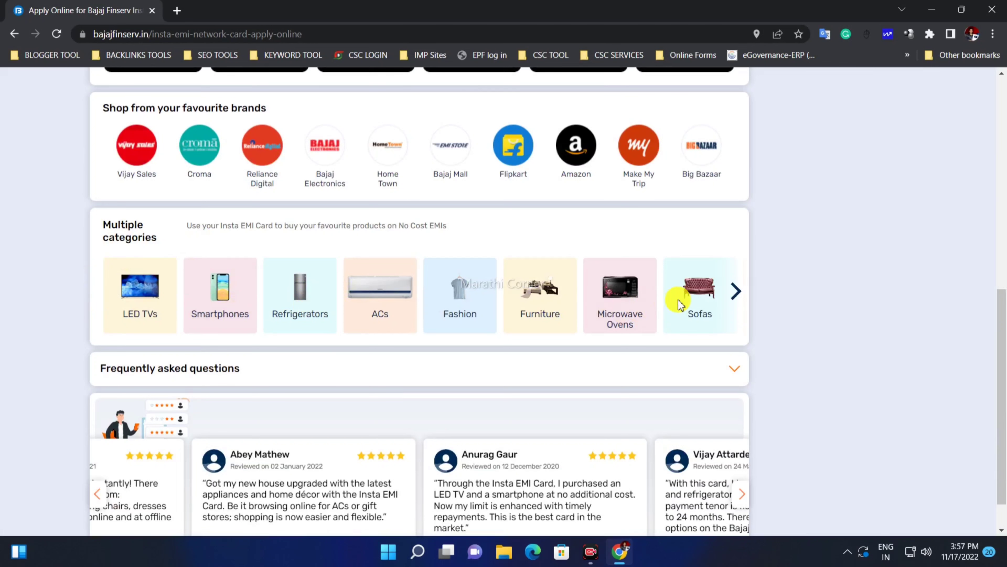
{"action": "left_click", "coordinate": [736, 292]}
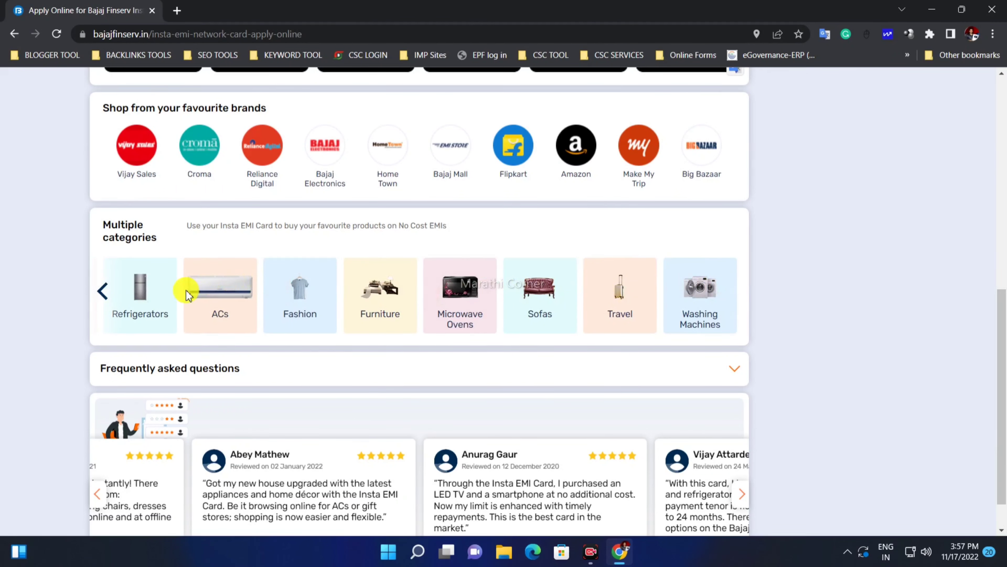
{"action": "scroll", "coordinate": [281, 320], "scroll_direction": "down", "scroll_amount": 1}
{"action": "scroll", "coordinate": [335, 338], "scroll_direction": "up", "scroll_amount": 7}
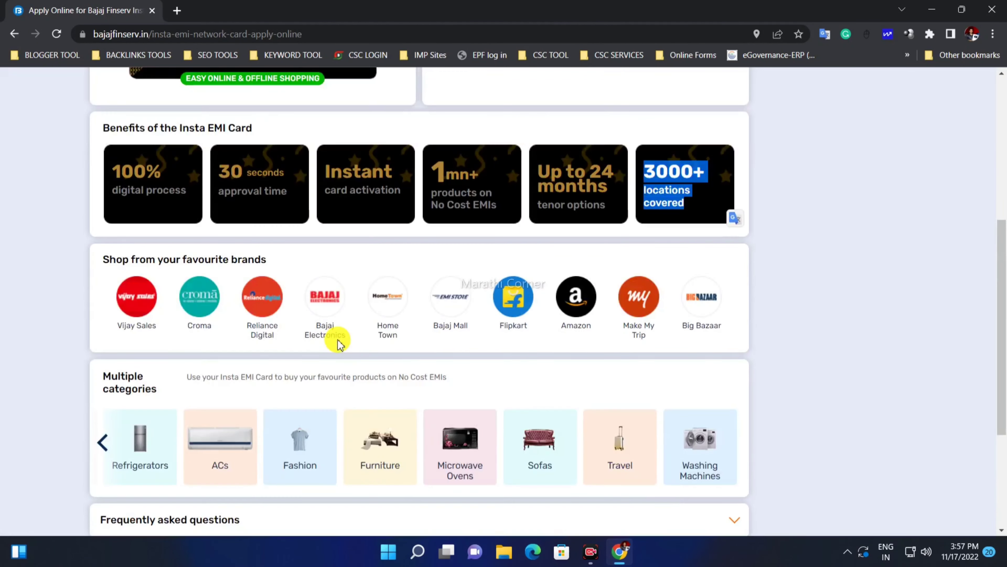
{"action": "scroll", "coordinate": [263, 318], "scroll_direction": "up", "scroll_amount": 4}
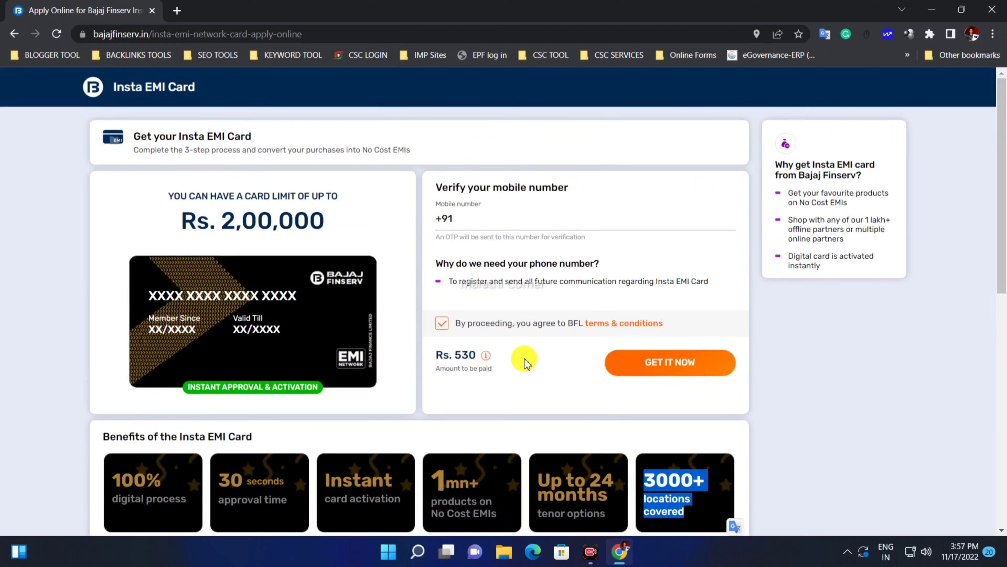
Step: Check the Rs. 530 fee breakup, then submit the OTP to verify the mobile number
{"action": "double_click", "coordinate": [472, 356]}
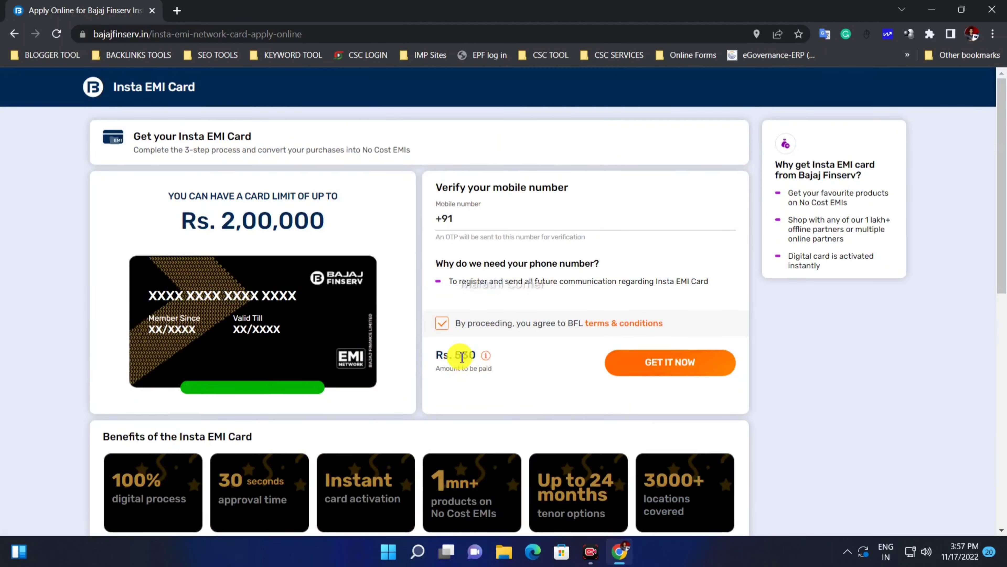
{"action": "left_click", "coordinate": [485, 354]}
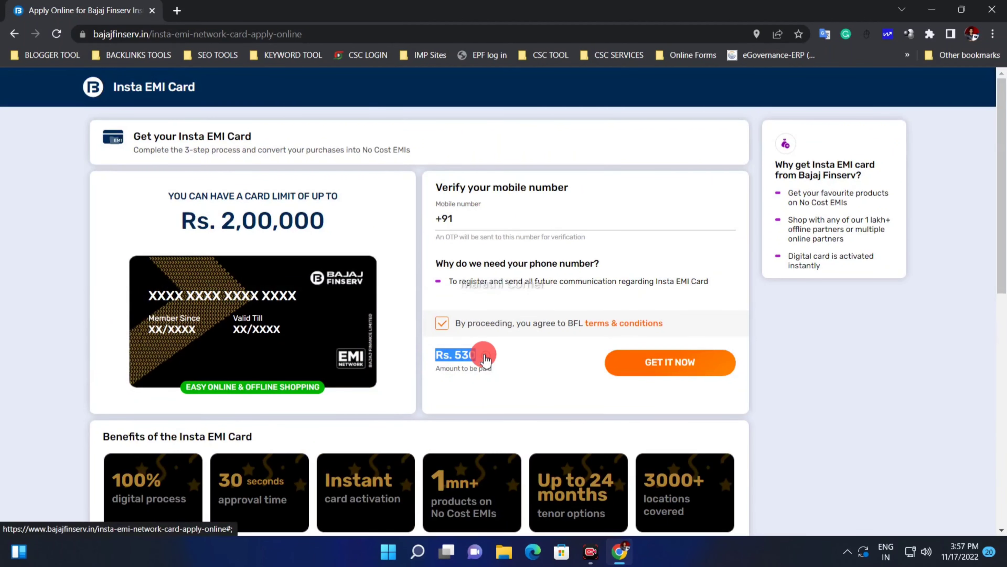
{"action": "left_click", "coordinate": [571, 277]}
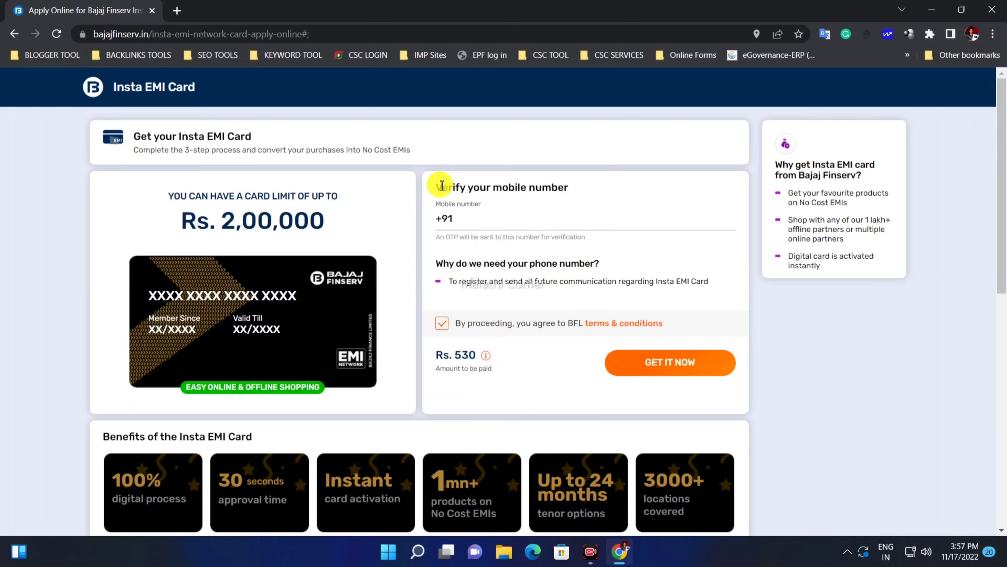
{"action": "scroll", "coordinate": [511, 219], "scroll_direction": "down", "scroll_amount": 2}
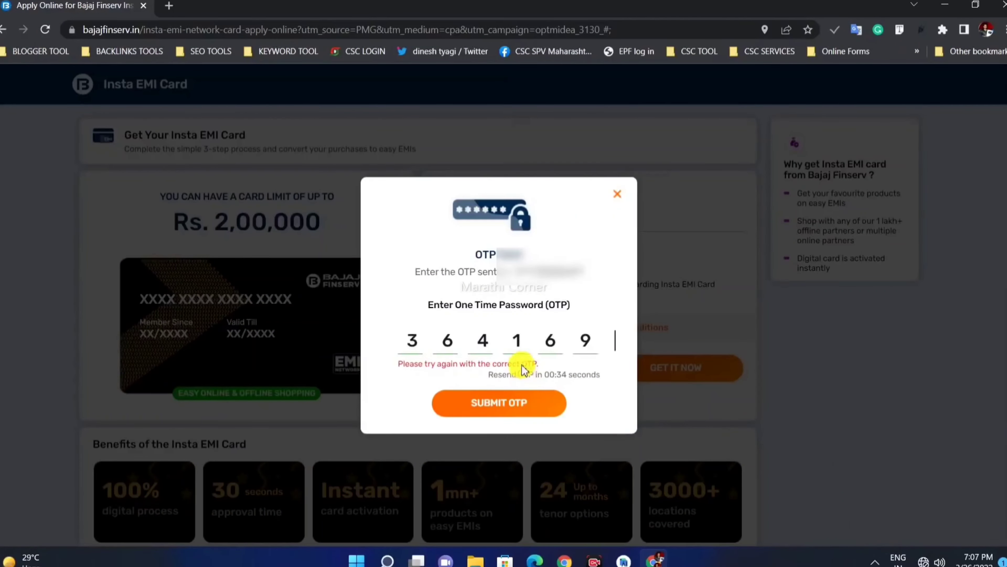
{"action": "key", "text": "Return"}
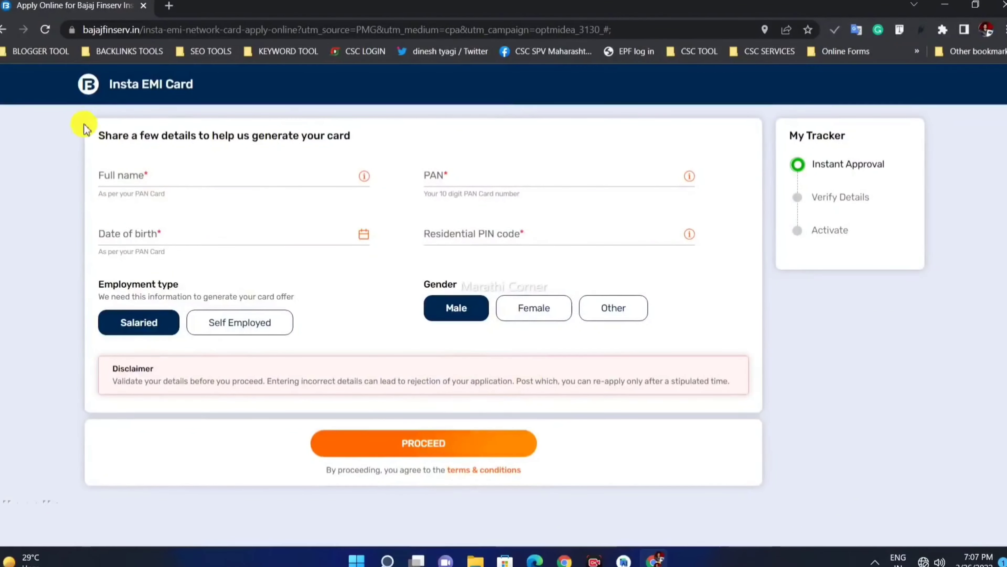
Step: Go through the card details fields, showing the required-field errors for name, date of birth and PIN code
{"action": "left_click_drag", "start_coordinate": [97, 136], "coordinate": [315, 156]}
{"action": "left_click", "coordinate": [187, 197]}
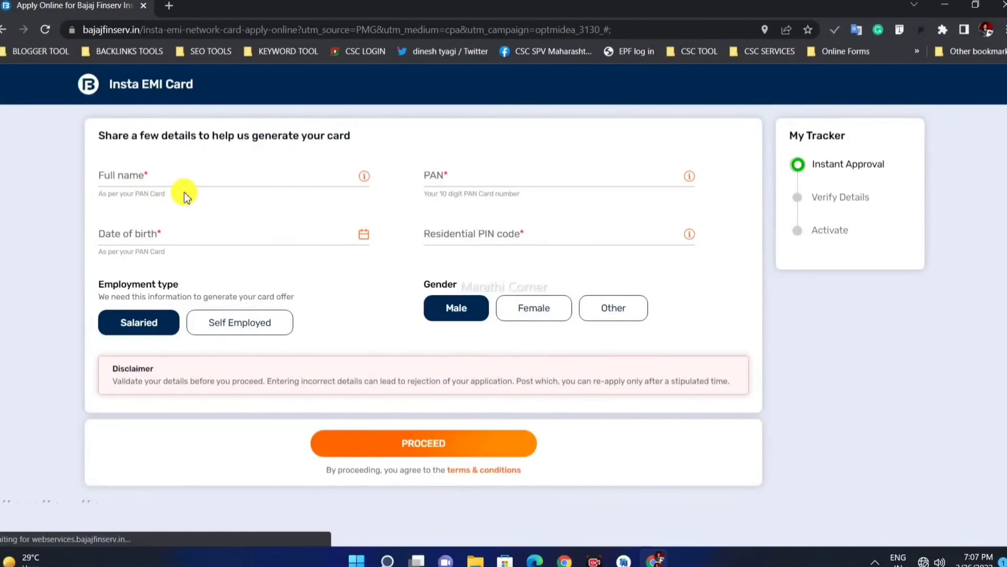
{"action": "left_click", "coordinate": [159, 192]}
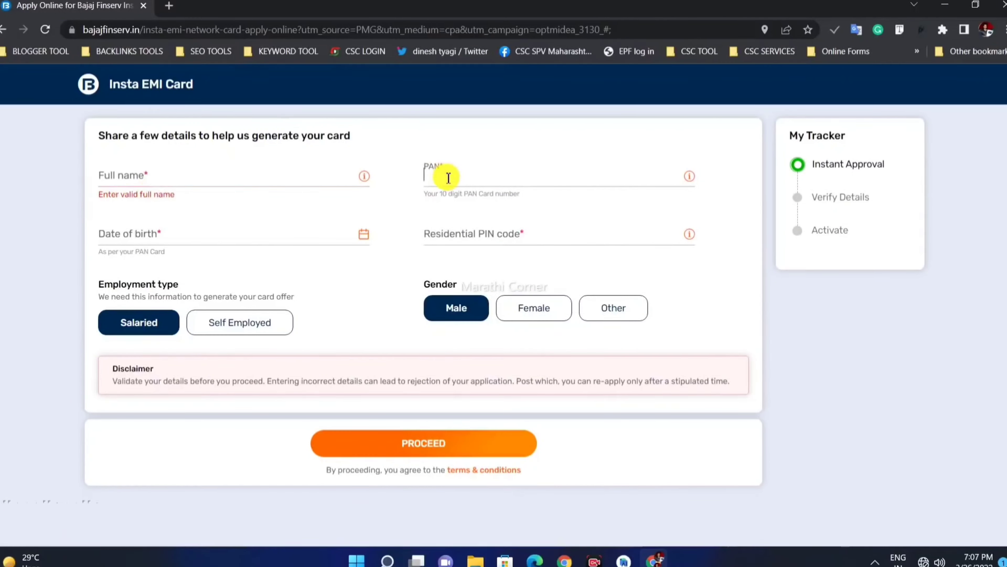
{"action": "left_click", "coordinate": [440, 177]}
{"action": "left_click", "coordinate": [164, 233]}
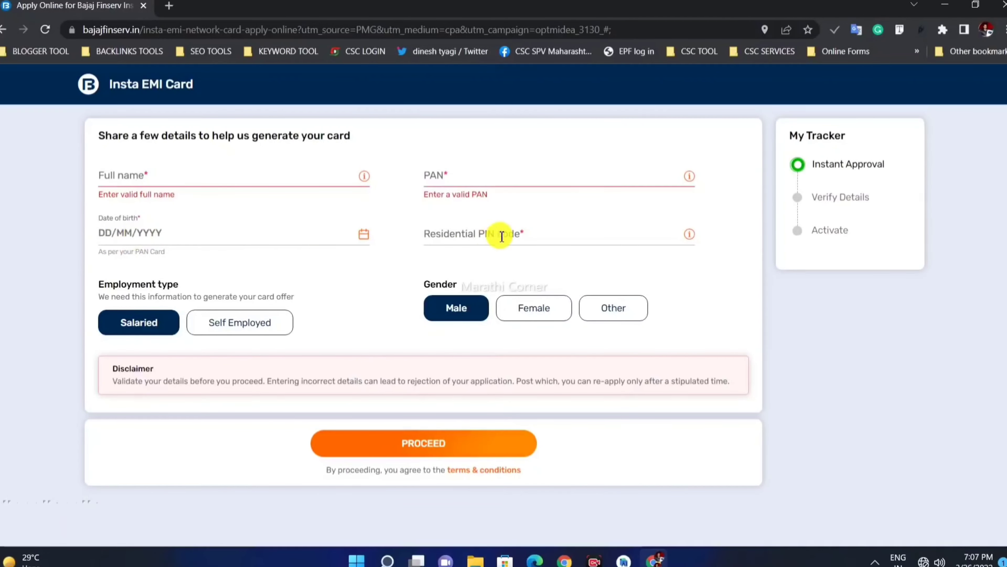
{"action": "left_click", "coordinate": [481, 232]}
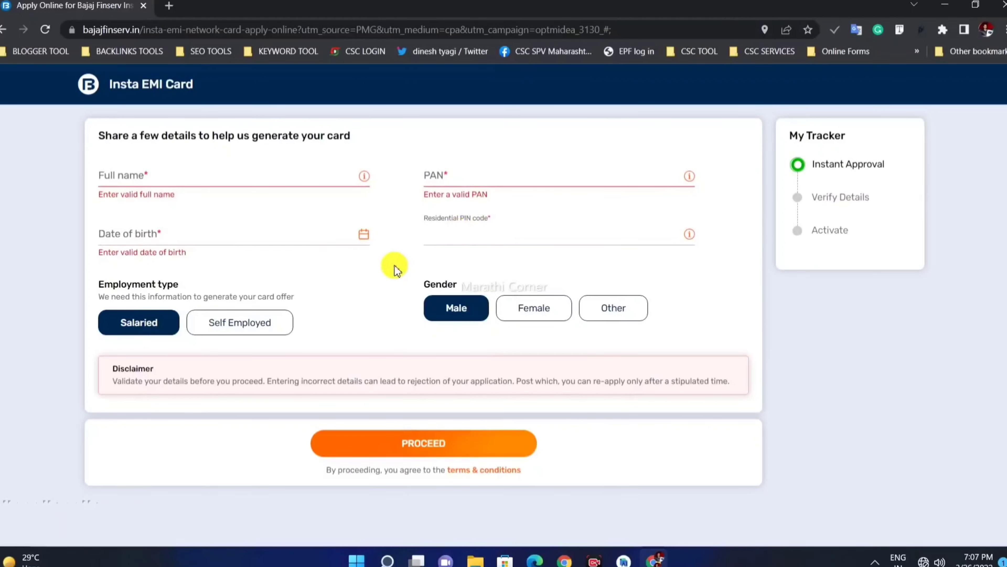
{"action": "left_click", "coordinate": [351, 268]}
{"action": "left_click_drag", "start_coordinate": [106, 288], "coordinate": [197, 275]}
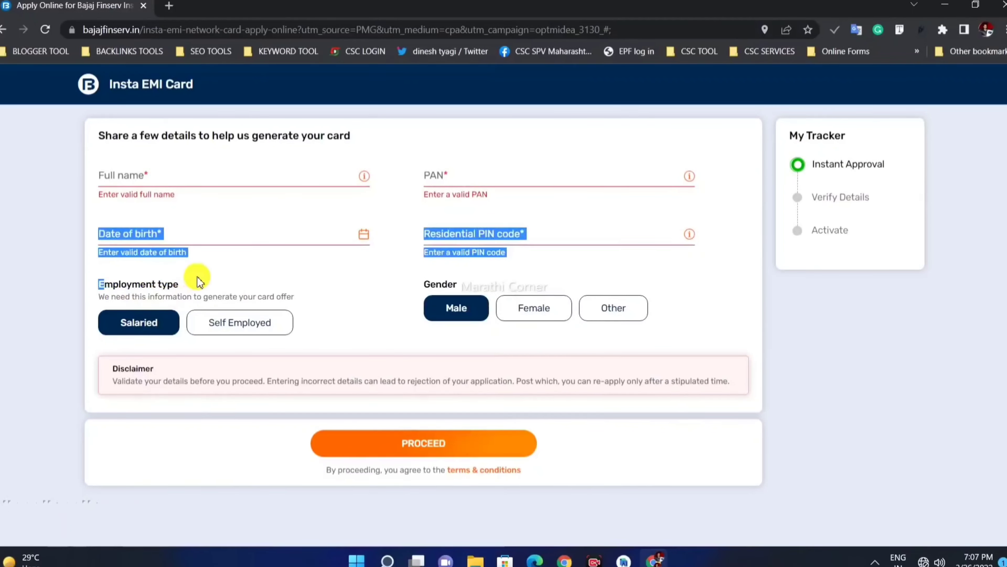
{"action": "left_click", "coordinate": [210, 279]}
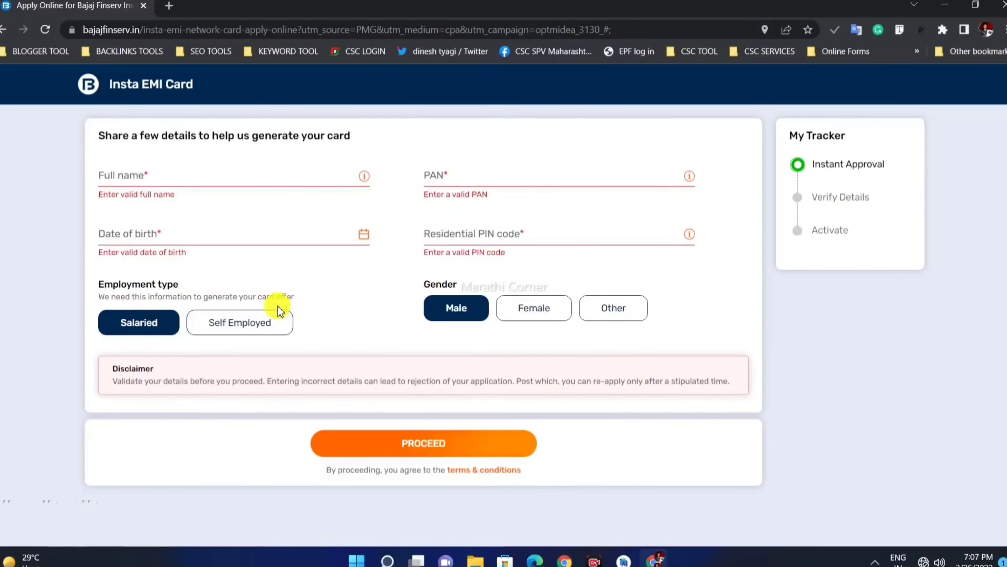
Step: Choose Self Employed as employment type, keep Male as gender, and submit the details
{"action": "left_click", "coordinate": [219, 323]}
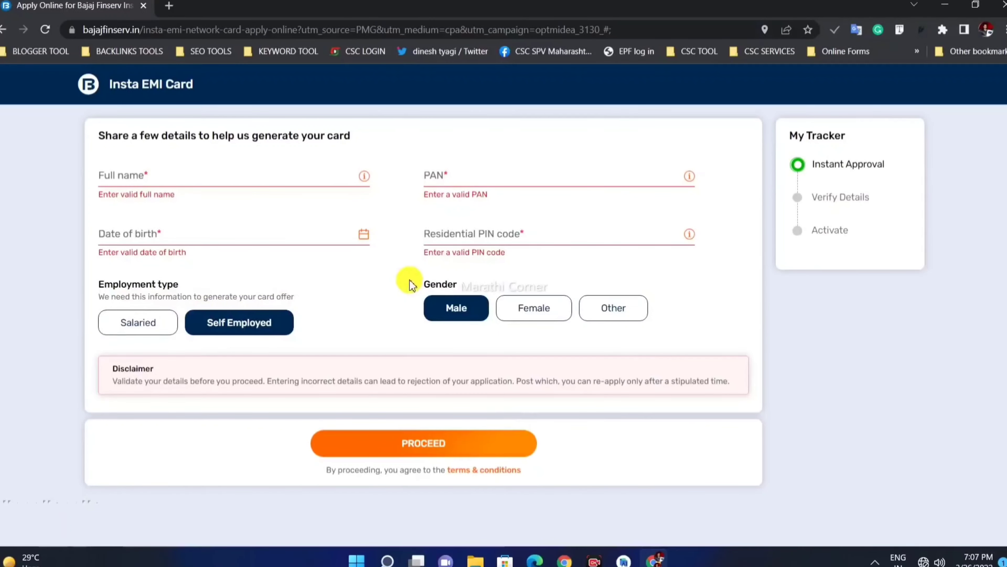
{"action": "left_click", "coordinate": [461, 308]}
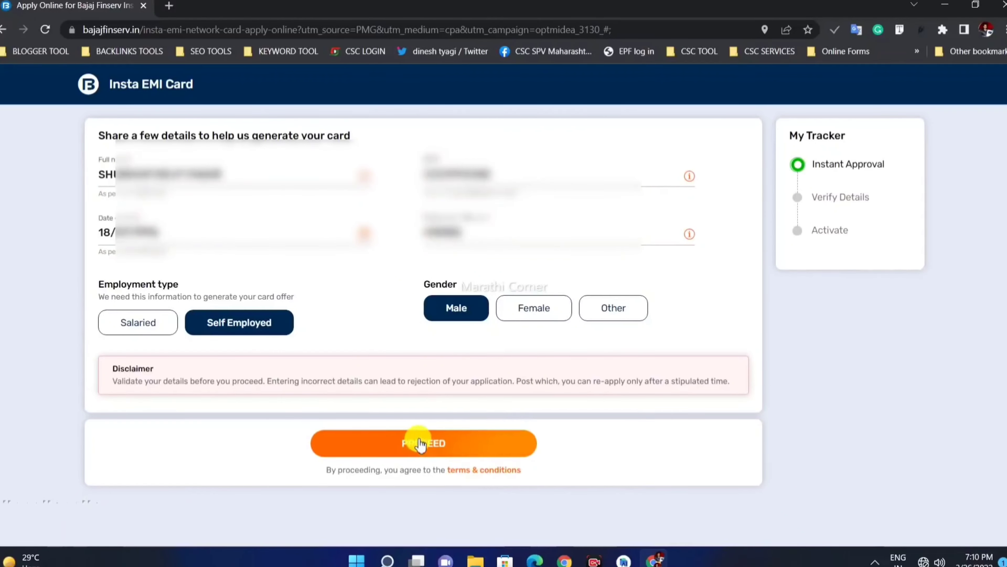
{"action": "left_click", "coordinate": [420, 443]}
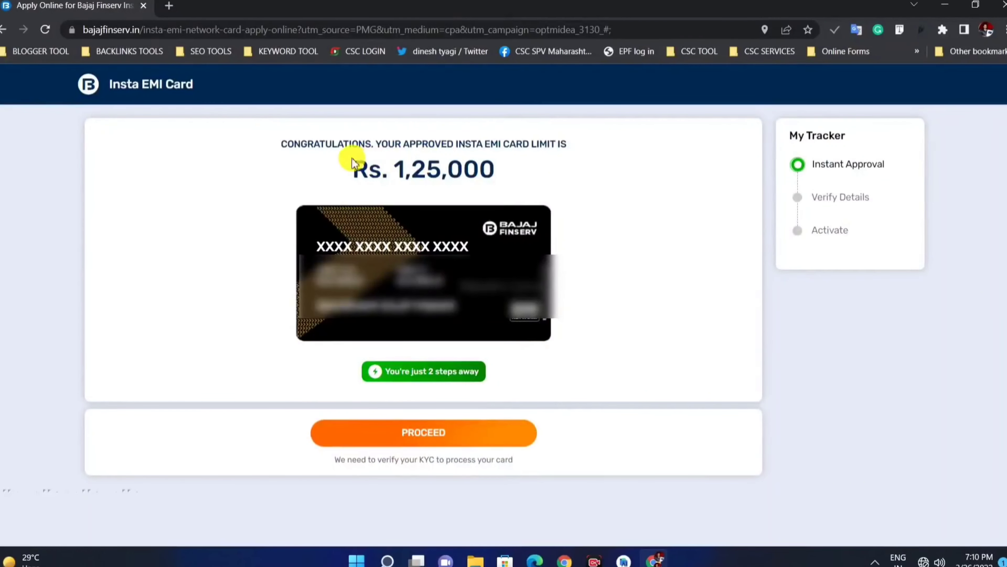
Step: Review the approval message and the Rs. 1,25,000 approved limit on the card preview
{"action": "left_click_drag", "start_coordinate": [285, 143], "coordinate": [484, 141]}
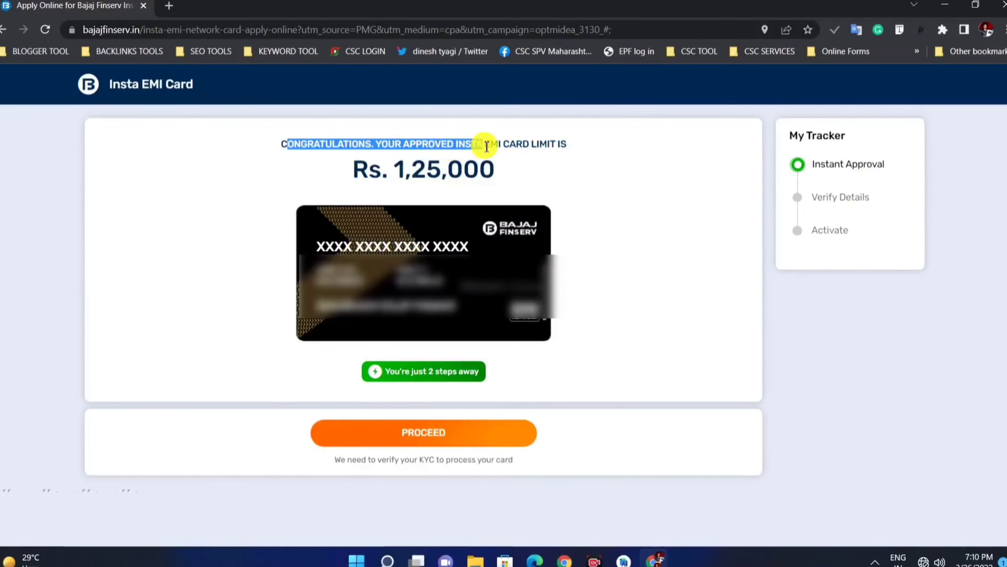
{"action": "left_click", "coordinate": [528, 163]}
{"action": "left_click_drag", "start_coordinate": [272, 148], "coordinate": [536, 158]}
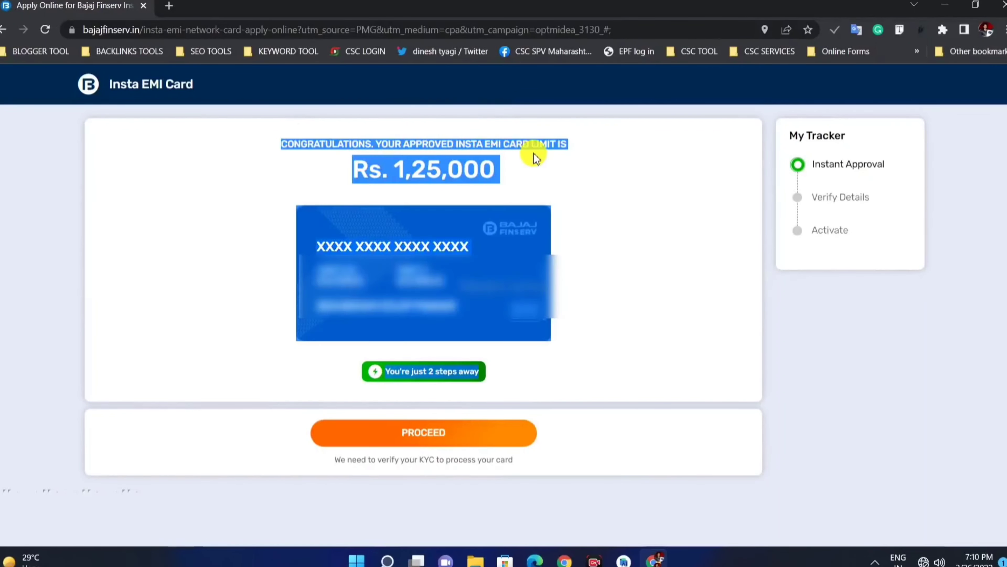
{"action": "triple_click", "coordinate": [480, 157]}
{"action": "left_click", "coordinate": [483, 150]}
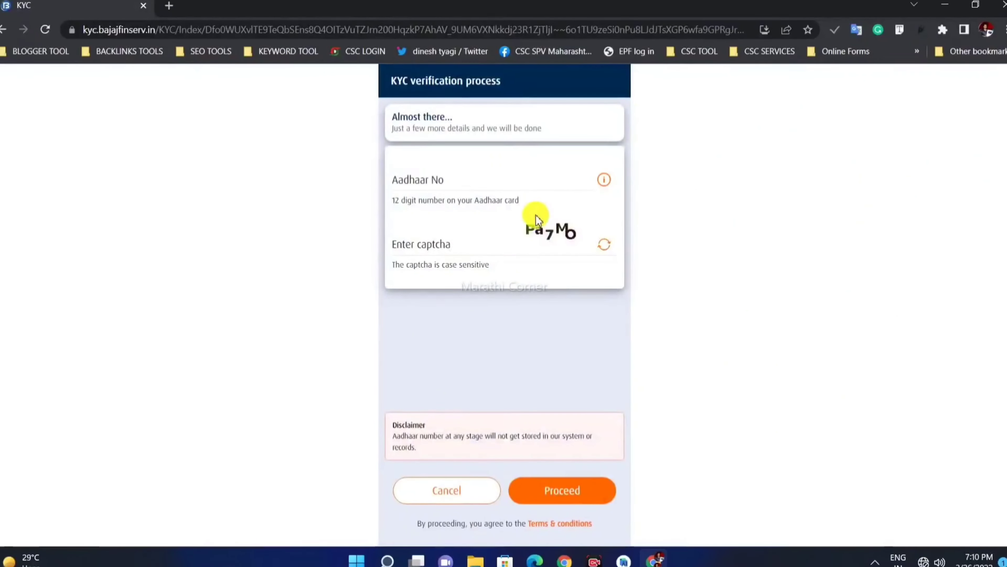
Step: Enter the Aadhaar number and captcha code, then dismiss the security code message
{"action": "left_click", "coordinate": [413, 184]}
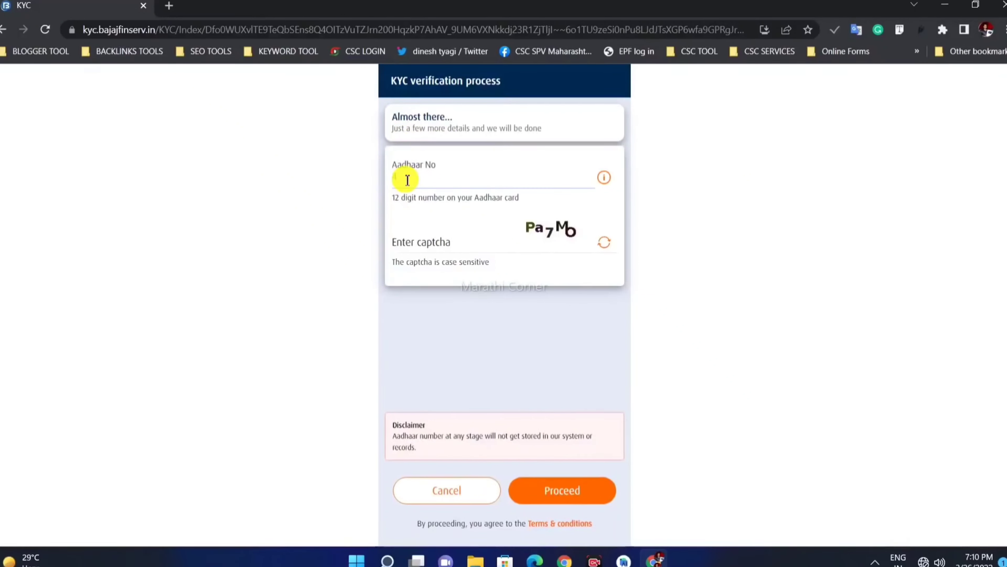
{"action": "left_click_drag", "start_coordinate": [397, 169], "coordinate": [455, 172]}
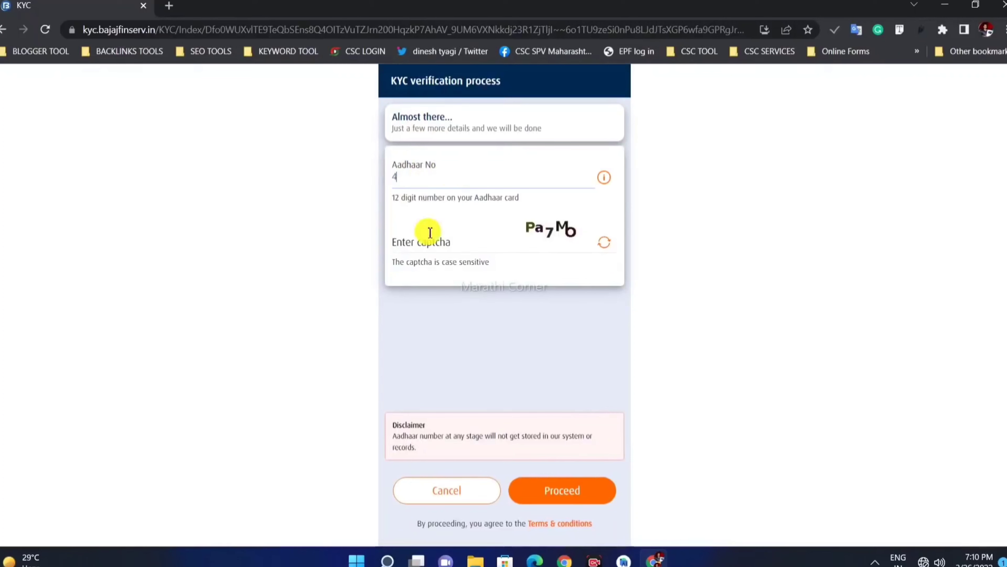
{"action": "left_click", "coordinate": [439, 250]}
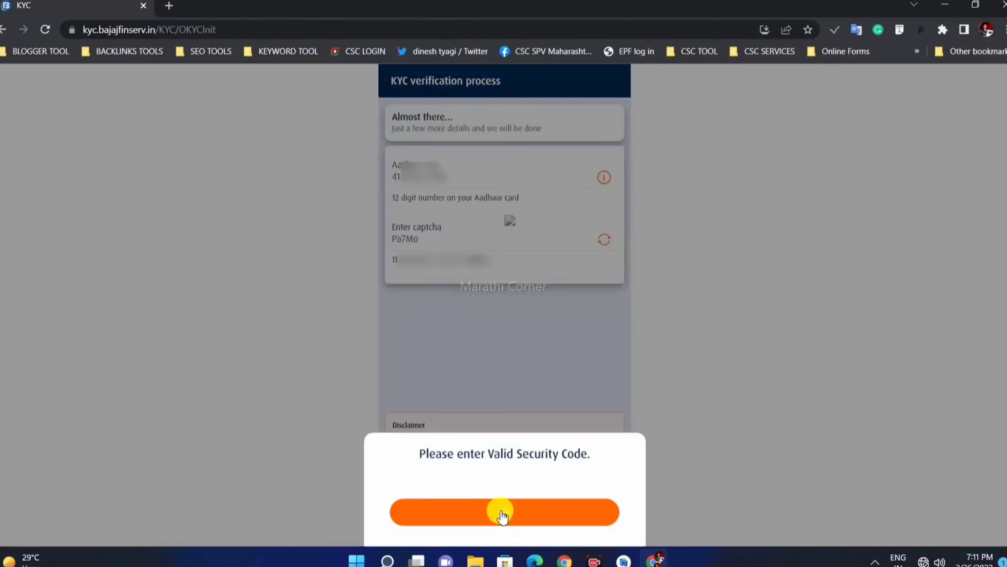
{"action": "left_click", "coordinate": [503, 513]}
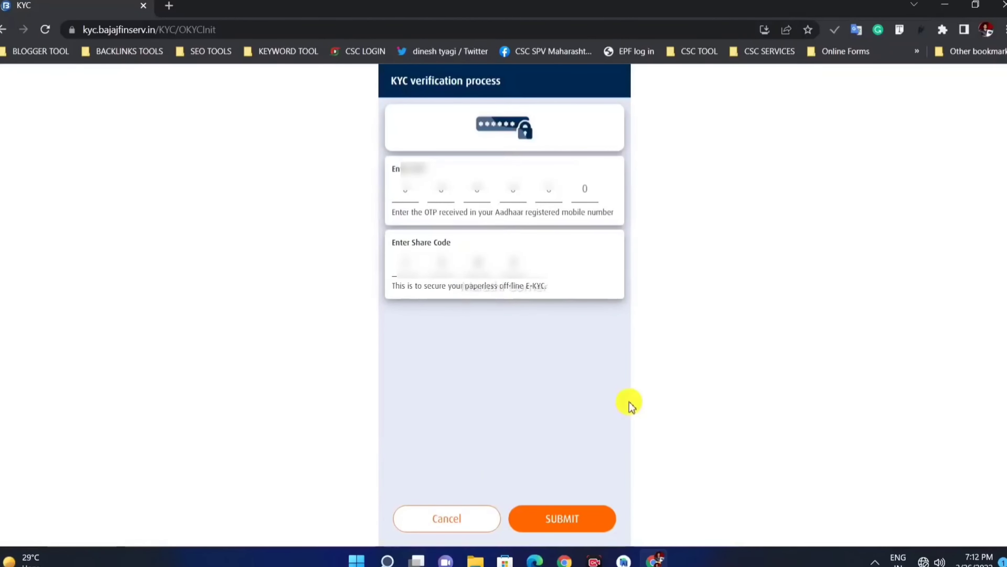
Step: Enter the six-digit Aadhaar OTP and the four-digit share code, then submit them
{"action": "left_click_drag", "start_coordinate": [392, 169], "coordinate": [412, 191]}
{"action": "left_click", "coordinate": [412, 191]}
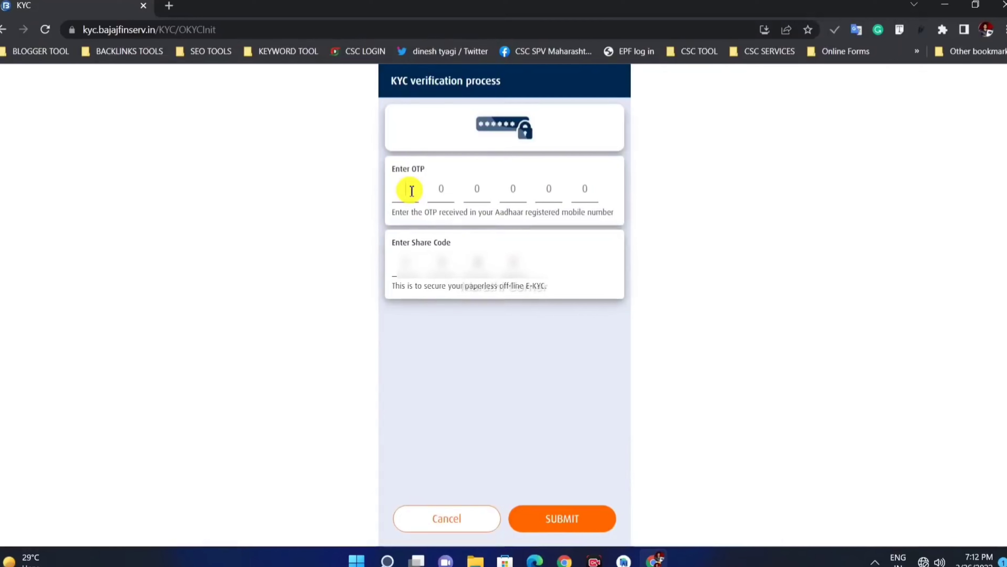
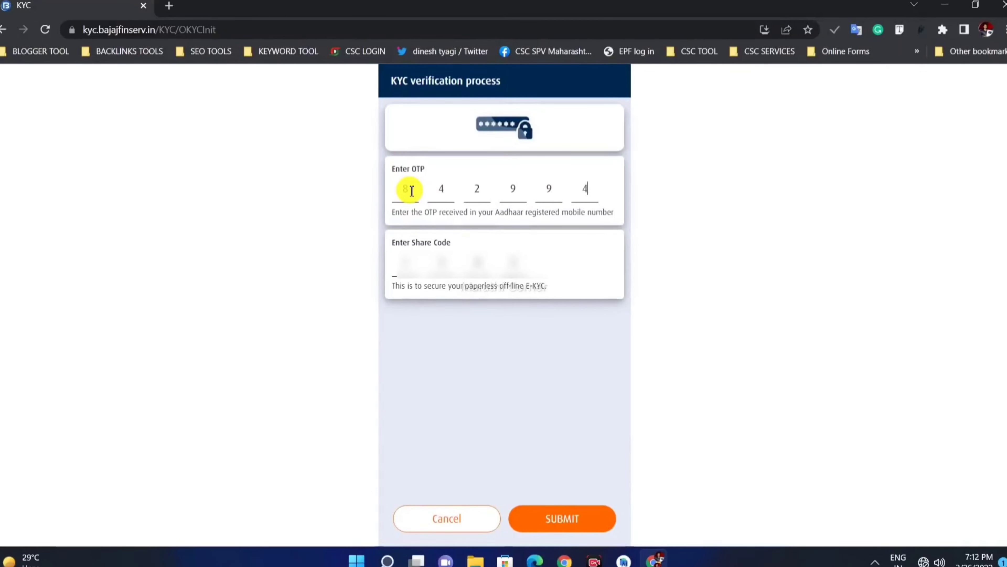
{"action": "left_click", "coordinate": [553, 345]}
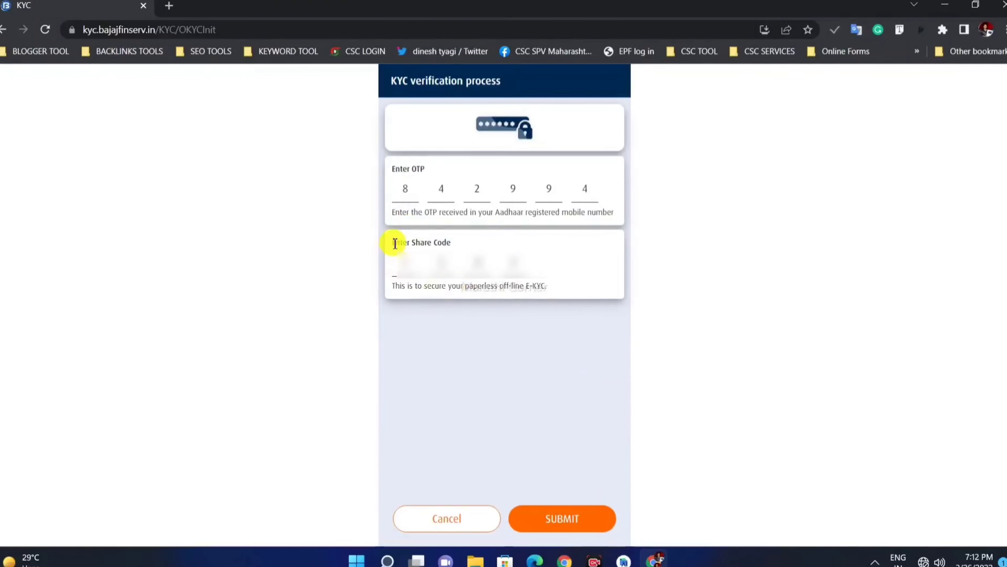
{"action": "left_click_drag", "start_coordinate": [395, 243], "coordinate": [441, 241]}
{"action": "left_click", "coordinate": [525, 254]}
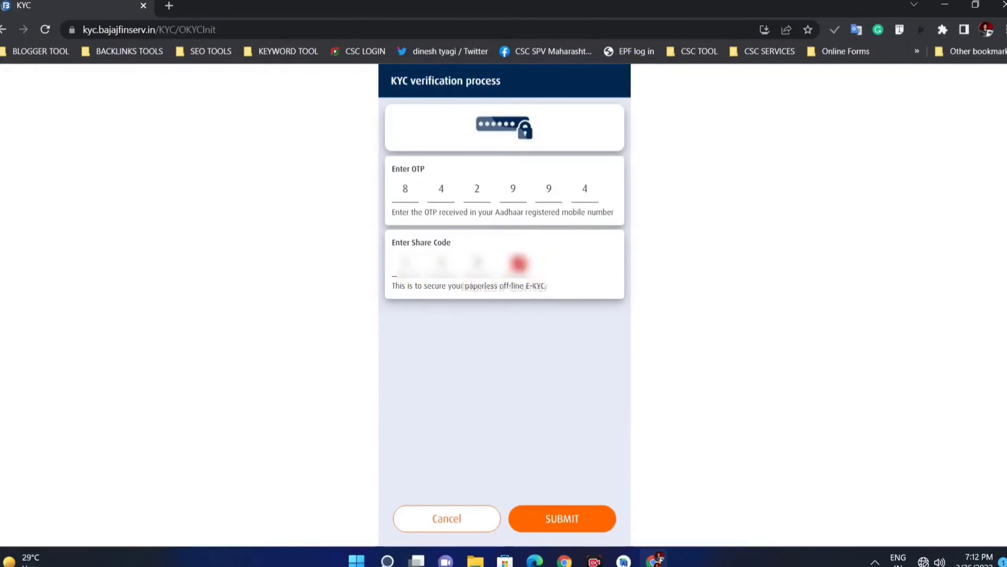
{"action": "left_click", "coordinate": [519, 263]}
{"action": "key", "text": "Return"}
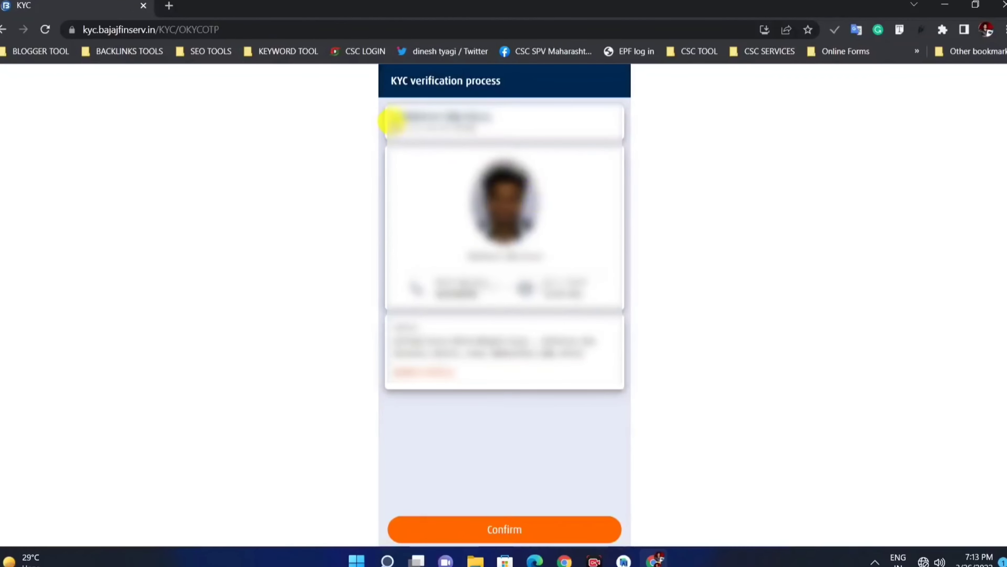
Step: Review the name on the fetched Aadhaar details and confirm them
{"action": "left_click_drag", "start_coordinate": [400, 119], "coordinate": [502, 119]}
{"action": "left_click", "coordinate": [484, 131]}
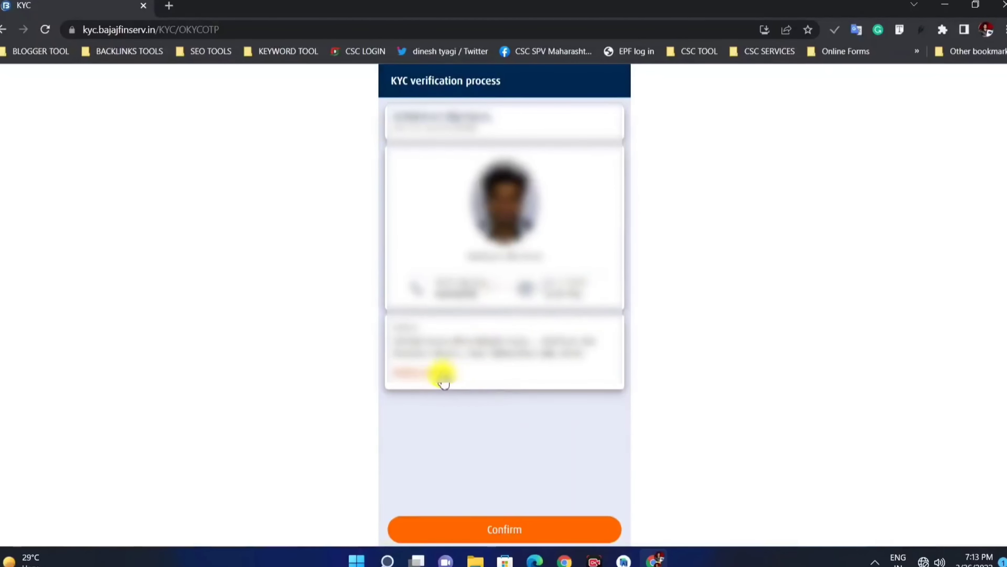
{"action": "left_click", "coordinate": [522, 528]}
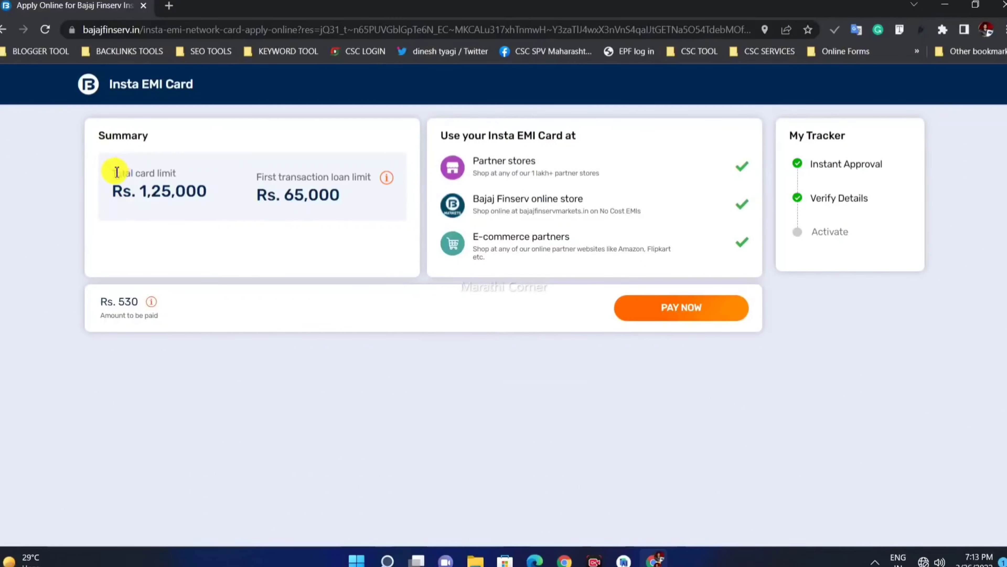
Step: Review the card limit, partner store and online store usage, and Rs. 530 payable, then choose PAY NOW
{"action": "left_click_drag", "start_coordinate": [111, 172], "coordinate": [366, 178]}
{"action": "left_click", "coordinate": [185, 172], "text": "shift"}
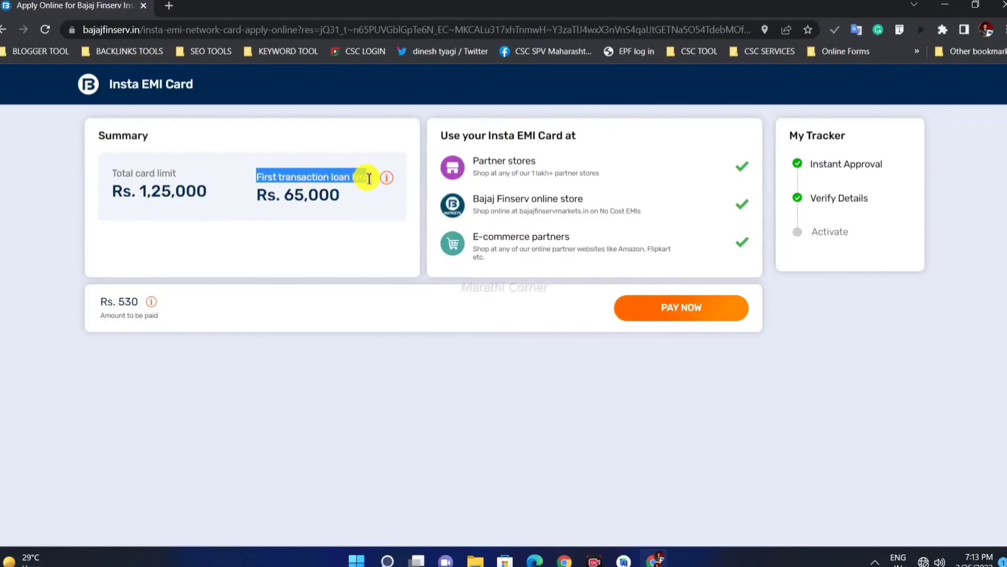
{"action": "left_click", "coordinate": [310, 211]}
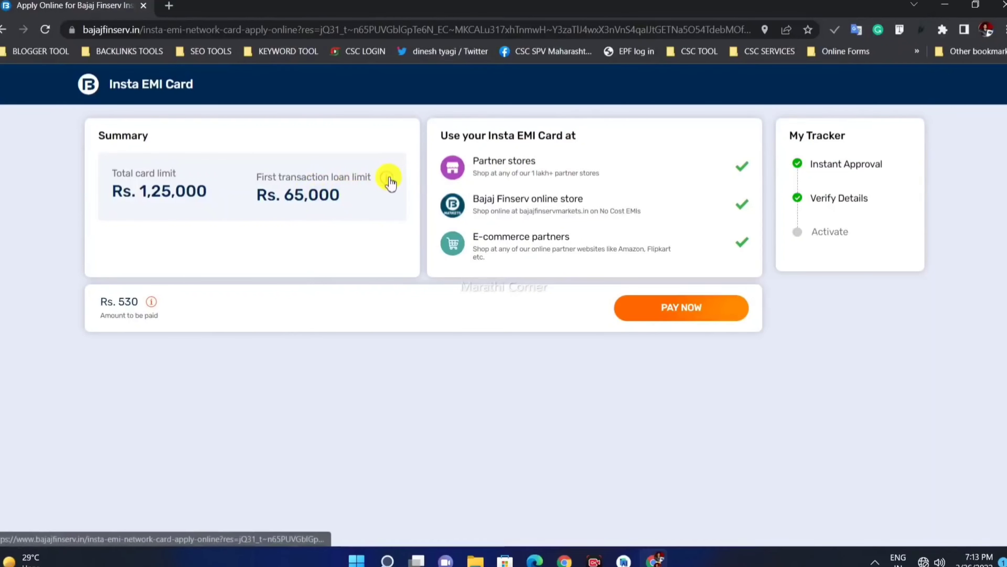
{"action": "left_click_drag", "start_coordinate": [474, 164], "coordinate": [614, 175]}
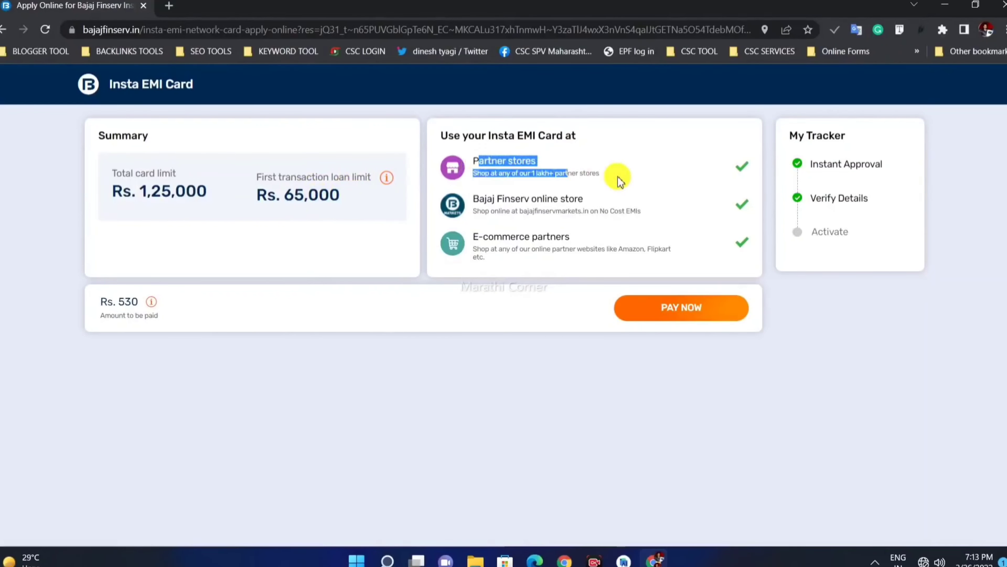
{"action": "left_click", "coordinate": [614, 176]}
{"action": "left_click_drag", "start_coordinate": [501, 200], "coordinate": [583, 200]}
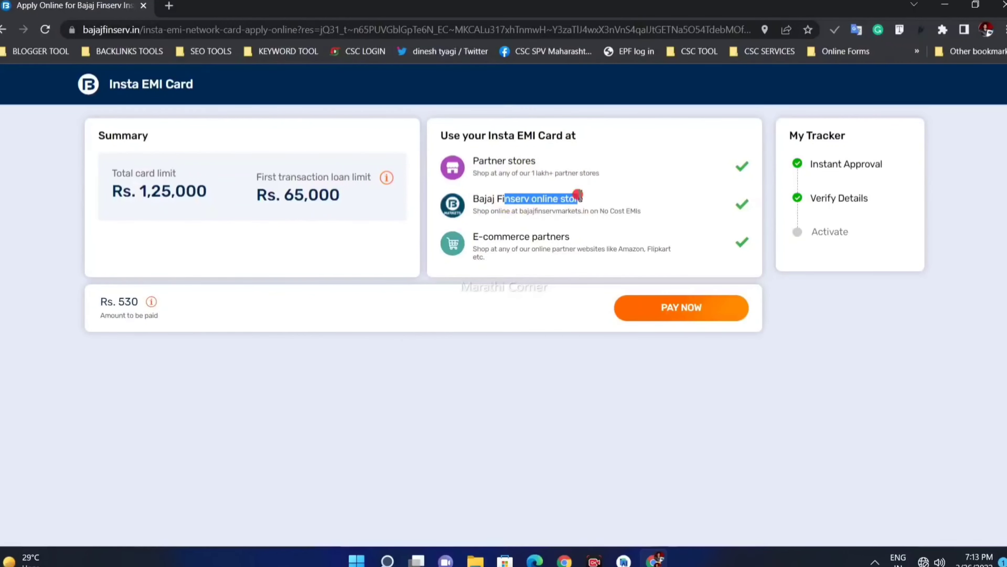
{"action": "left_click", "coordinate": [496, 233]}
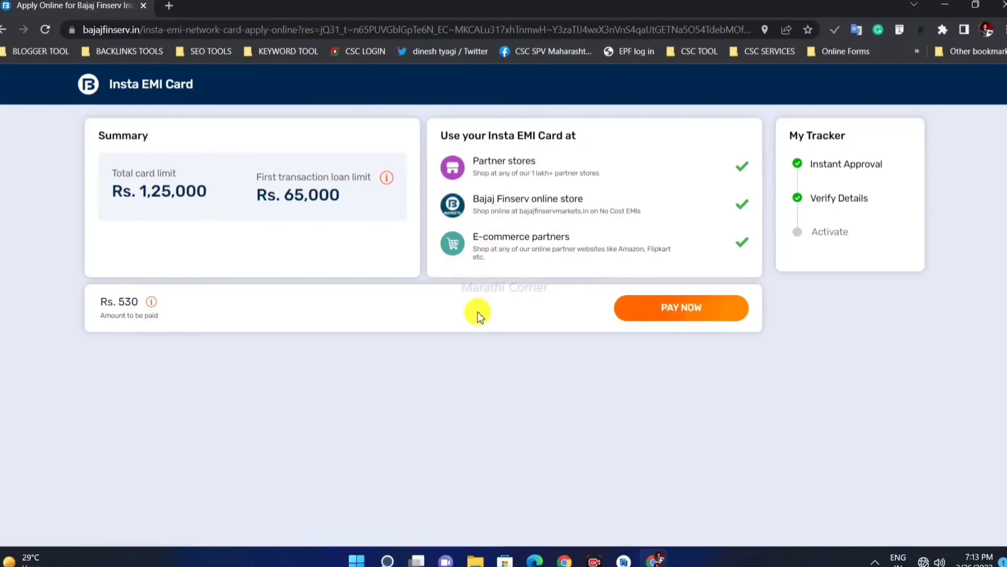
{"action": "left_click_drag", "start_coordinate": [117, 301], "coordinate": [134, 302]}
{"action": "left_click", "coordinate": [153, 315]}
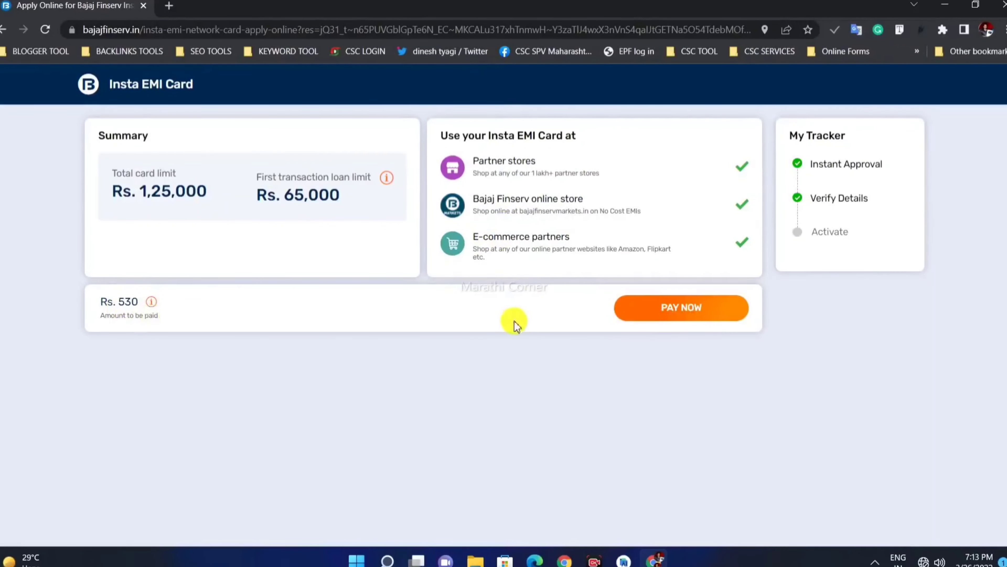
{"action": "left_click", "coordinate": [703, 317]}
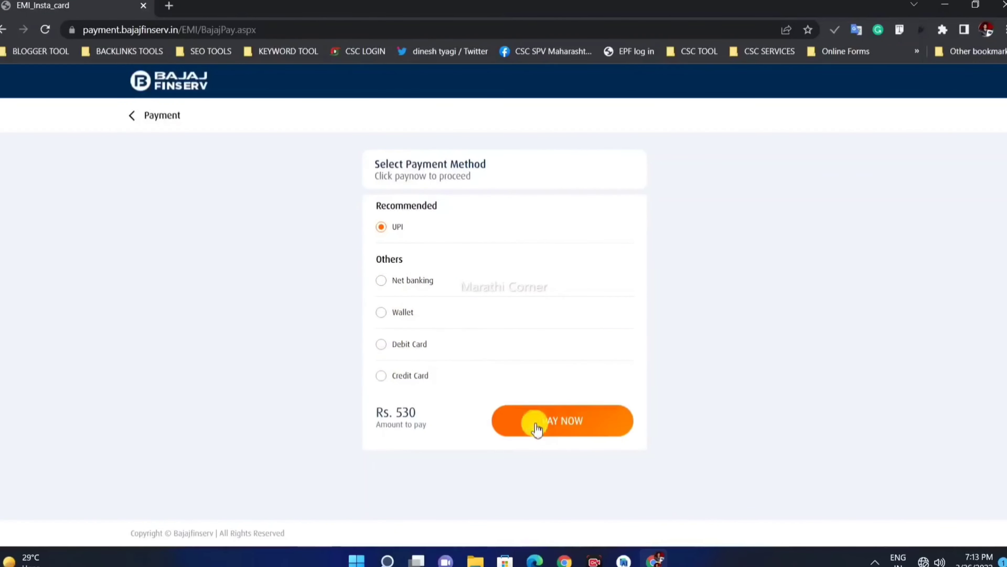
Step: Pay the Rs. 530 fee using the preselected UPI option
{"action": "left_click", "coordinate": [560, 425]}
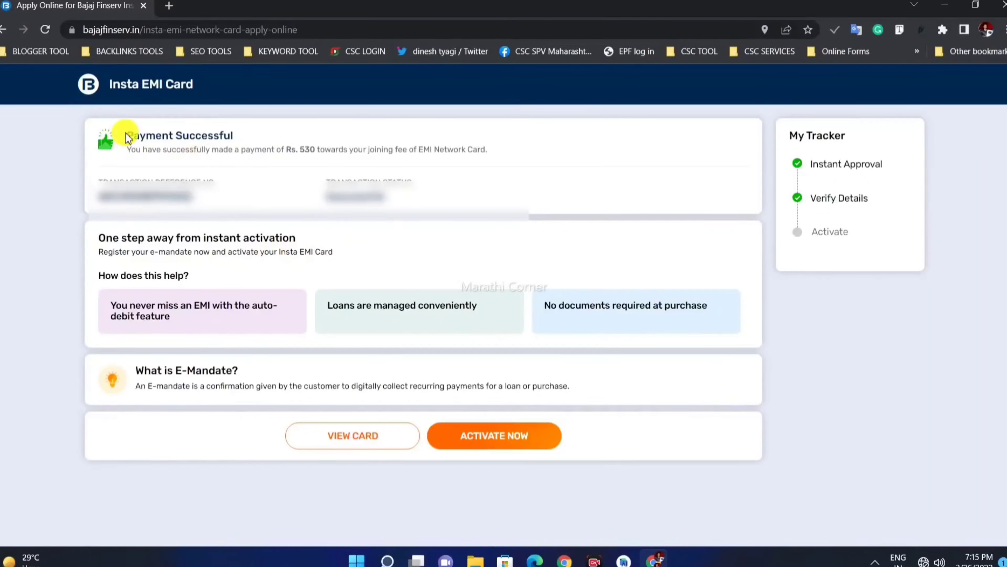
Step: Note the Payment Successful message and choose ACTIVATE NOW to start e-mandate registration
{"action": "left_click_drag", "start_coordinate": [127, 137], "coordinate": [236, 135]}
{"action": "left_click", "coordinate": [269, 142]}
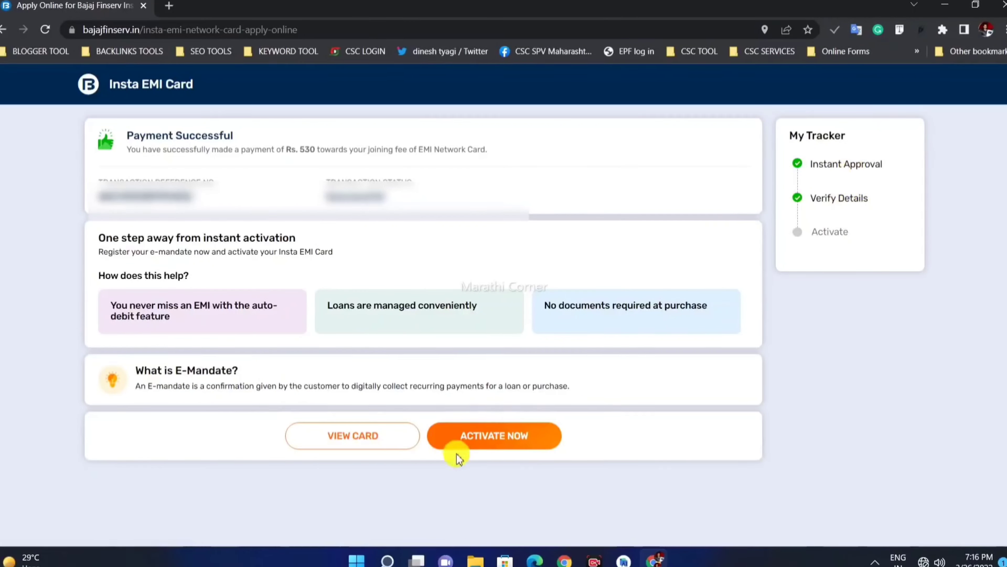
{"action": "left_click", "coordinate": [509, 440]}
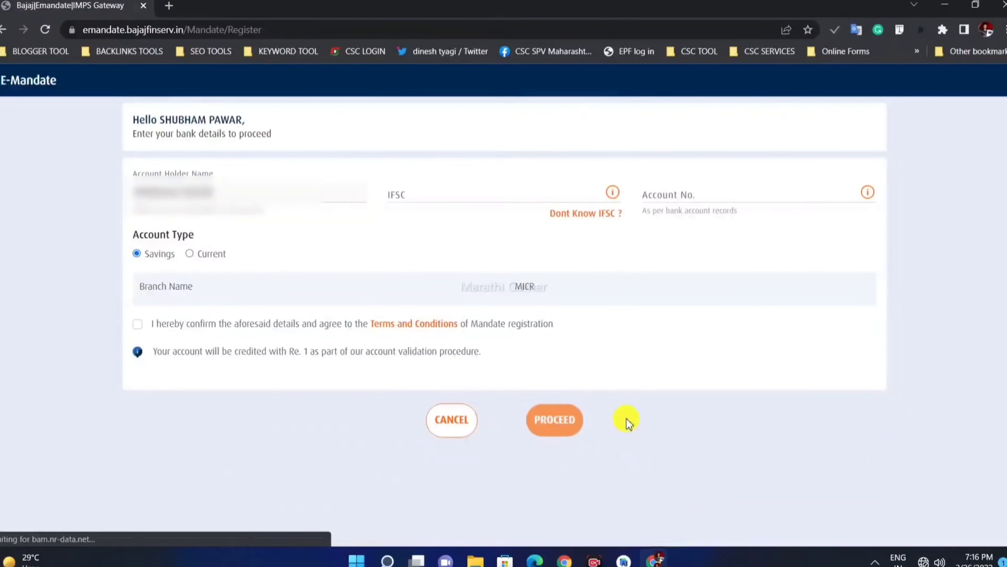
Step: Enter the bank's IFSC code and account number, keeping the Savings account type
{"action": "left_click", "coordinate": [187, 192]}
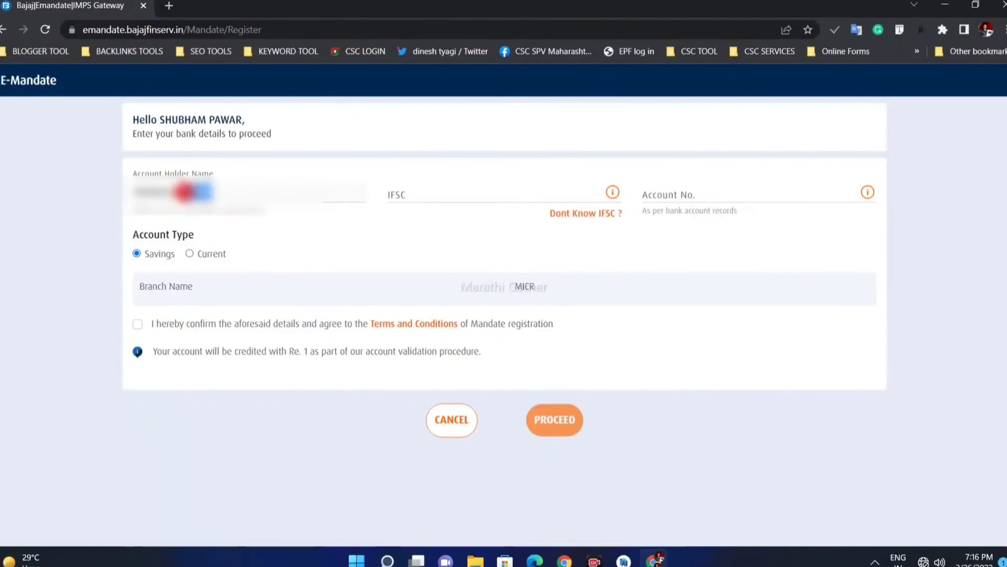
{"action": "left_click", "coordinate": [402, 195]}
{"action": "left_click_drag", "start_coordinate": [135, 133], "coordinate": [272, 135]}
{"action": "left_click", "coordinate": [274, 153]}
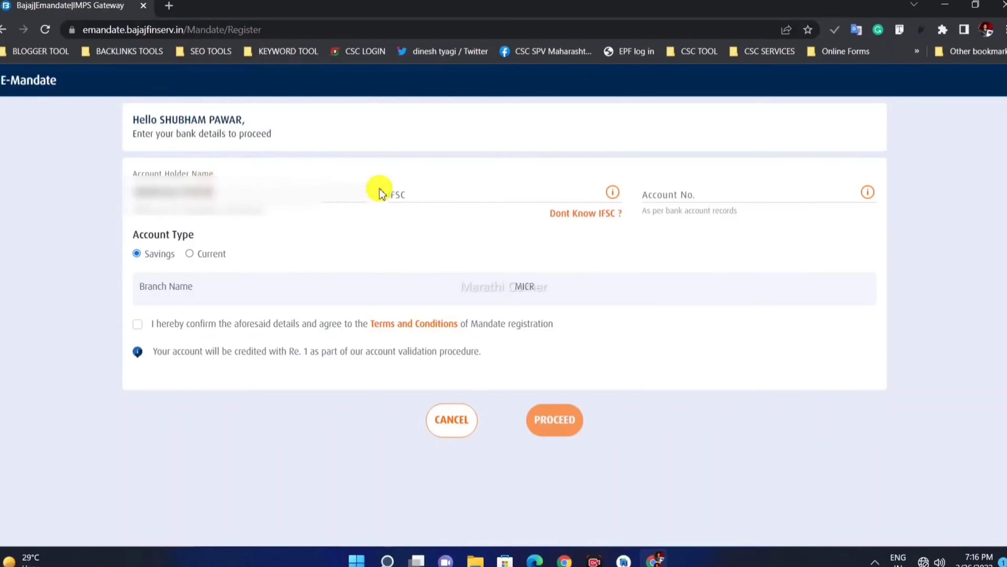
{"action": "left_click", "coordinate": [412, 194]}
{"action": "left_click", "coordinate": [659, 194]}
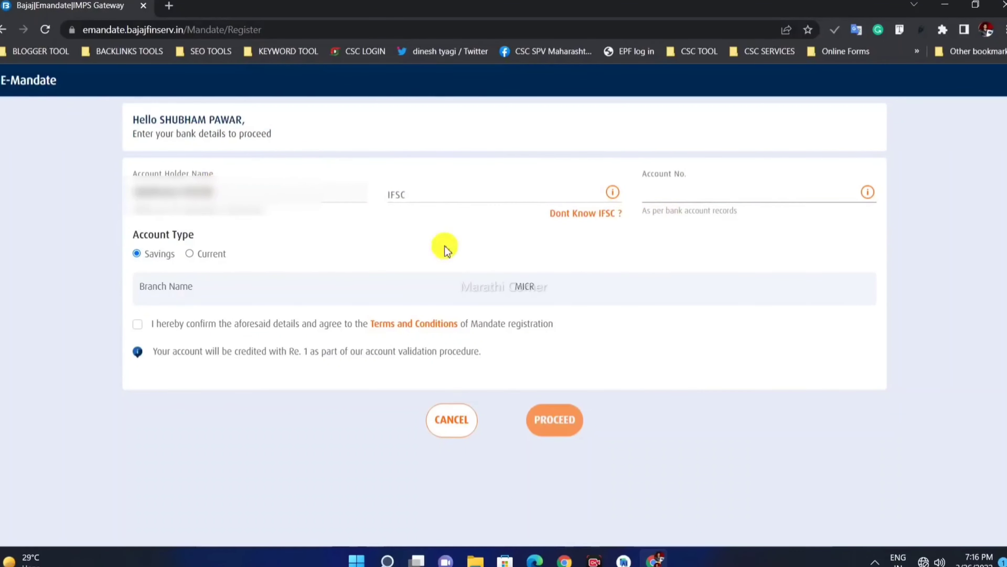
{"action": "left_click", "coordinate": [158, 237]}
{"action": "left_click_drag", "start_coordinate": [157, 237], "coordinate": [163, 260]}
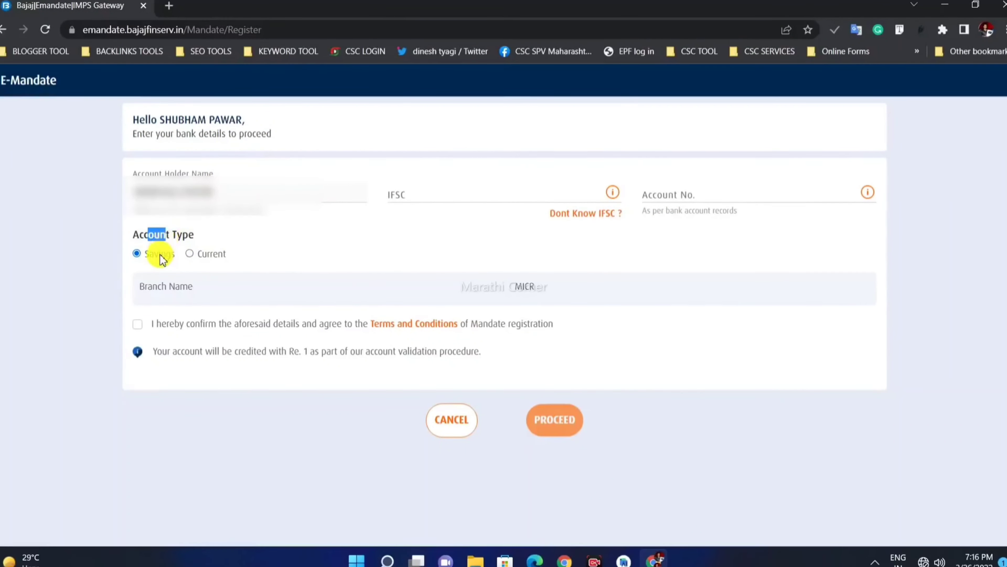
{"action": "left_click", "coordinate": [174, 295]}
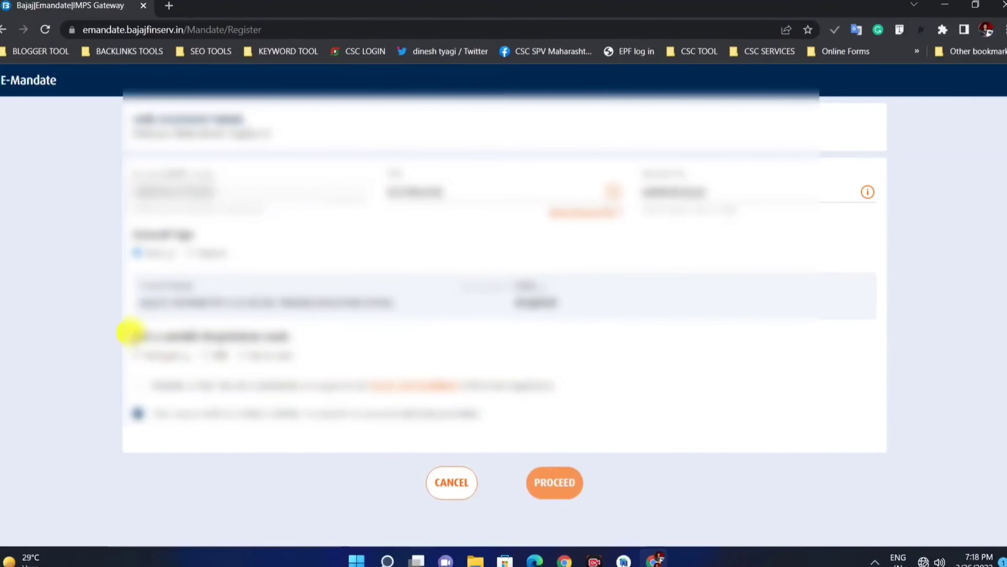
Step: Choose a dated registration mode, pick the date, accept the mandate terms and submit
{"action": "left_click_drag", "start_coordinate": [129, 335], "coordinate": [295, 335]}
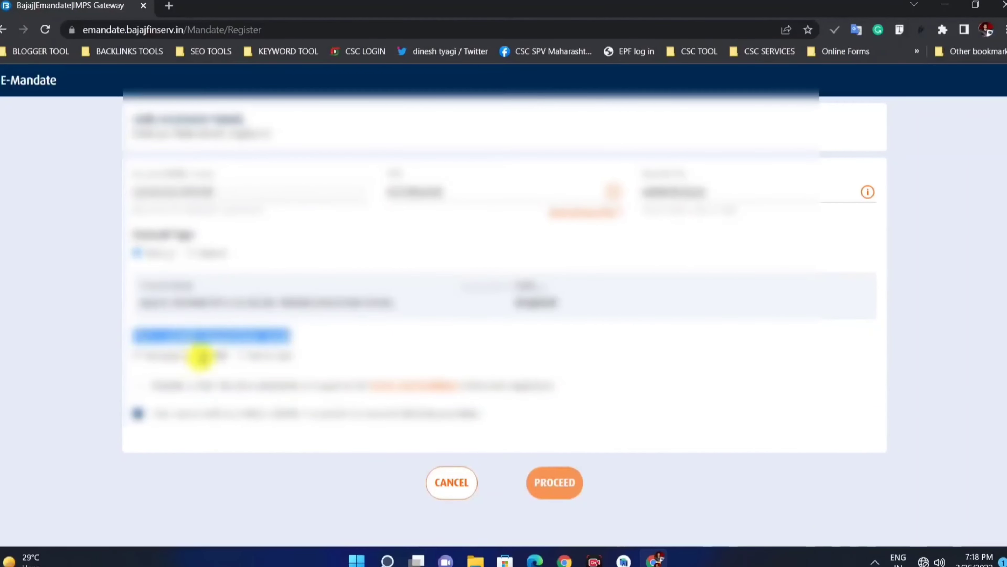
{"action": "left_click", "coordinate": [205, 357]}
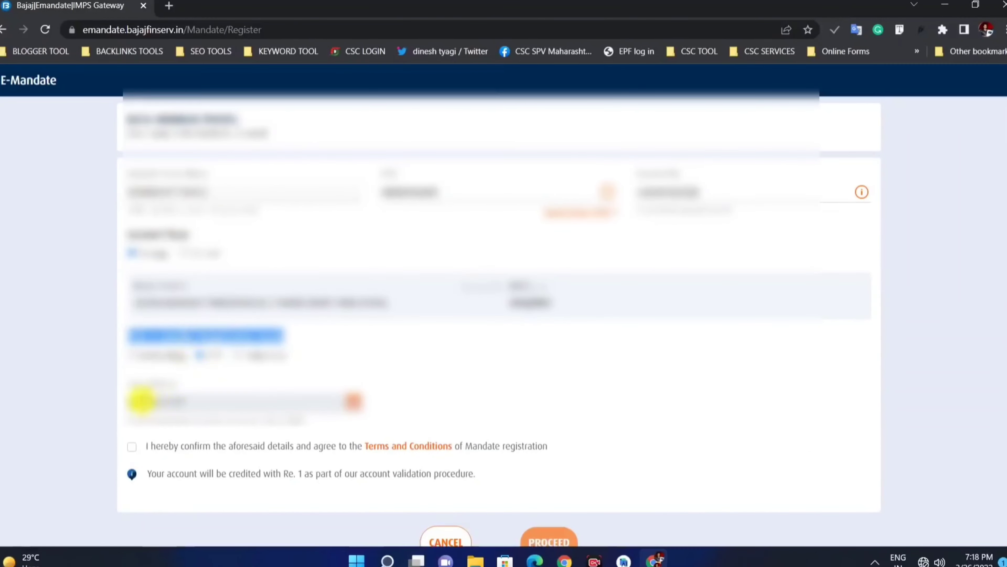
{"action": "left_click", "coordinate": [142, 401]}
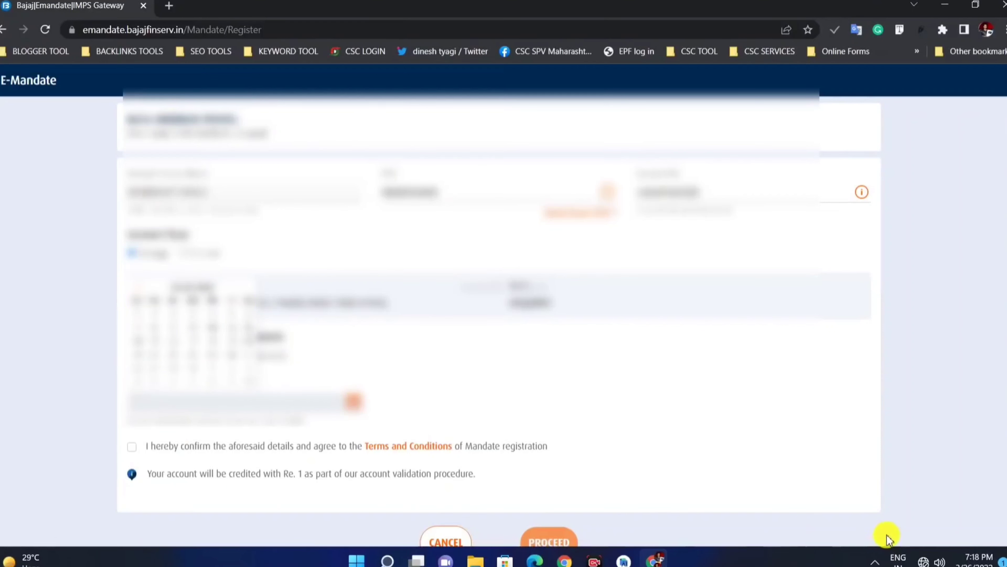
{"action": "left_click", "coordinate": [884, 531]}
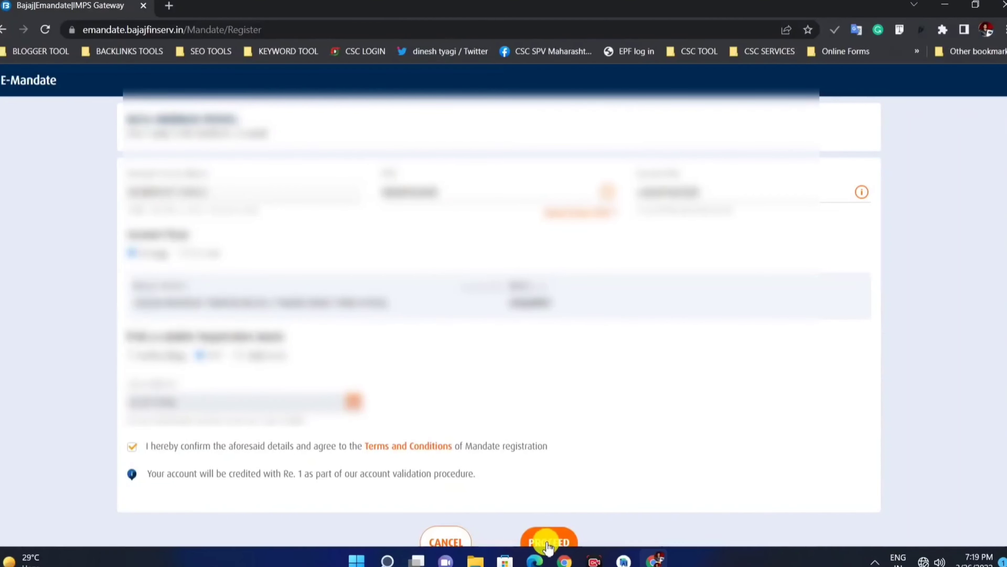
{"action": "left_click", "coordinate": [549, 542]}
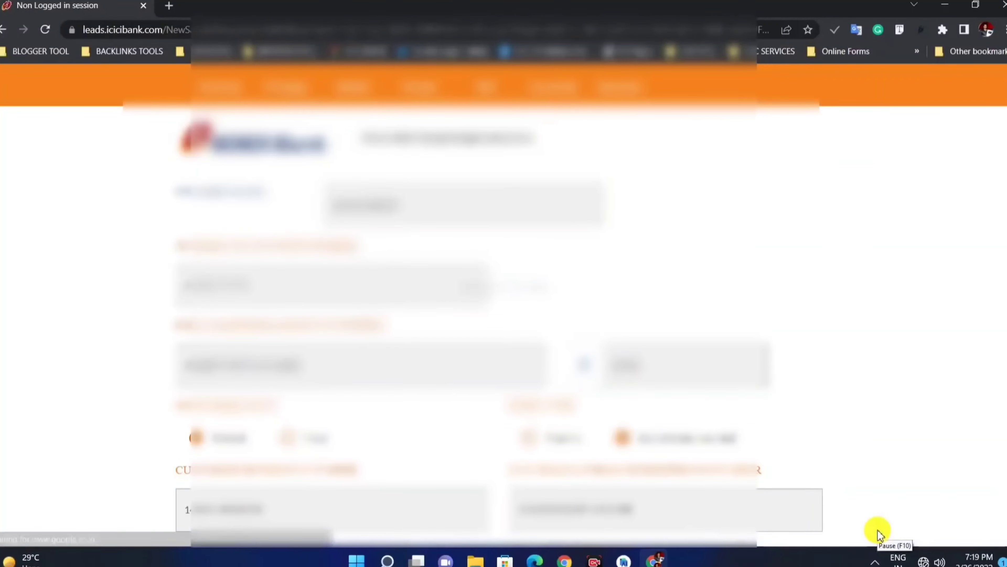
Step: Authorise the ICICI auto-debit by entering the captcha code and validating the OTP
{"action": "scroll", "coordinate": [769, 333], "scroll_direction": "down", "scroll_amount": 6}
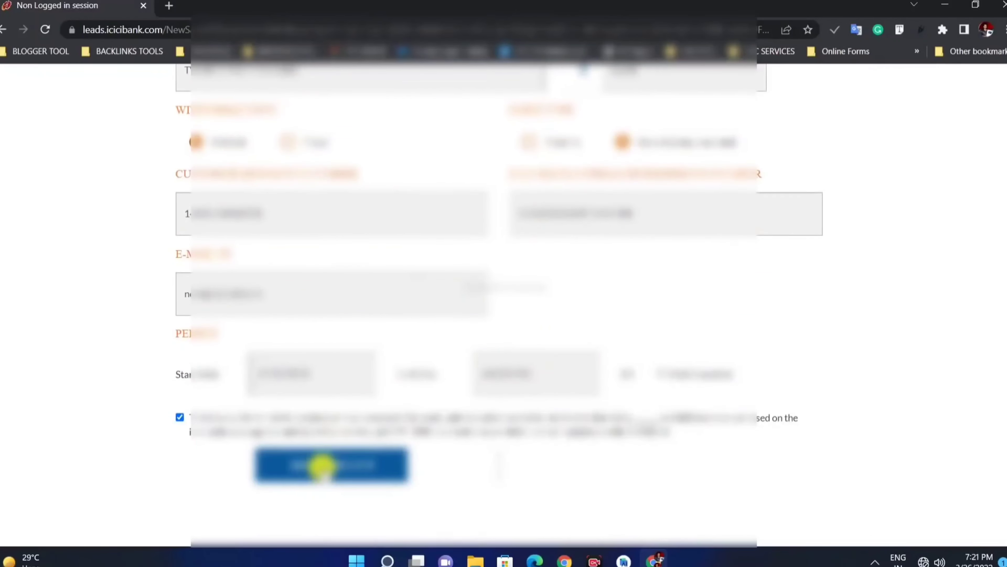
{"action": "left_click", "coordinate": [321, 467]}
{"action": "scroll", "coordinate": [341, 445], "scroll_direction": "down", "scroll_amount": 2}
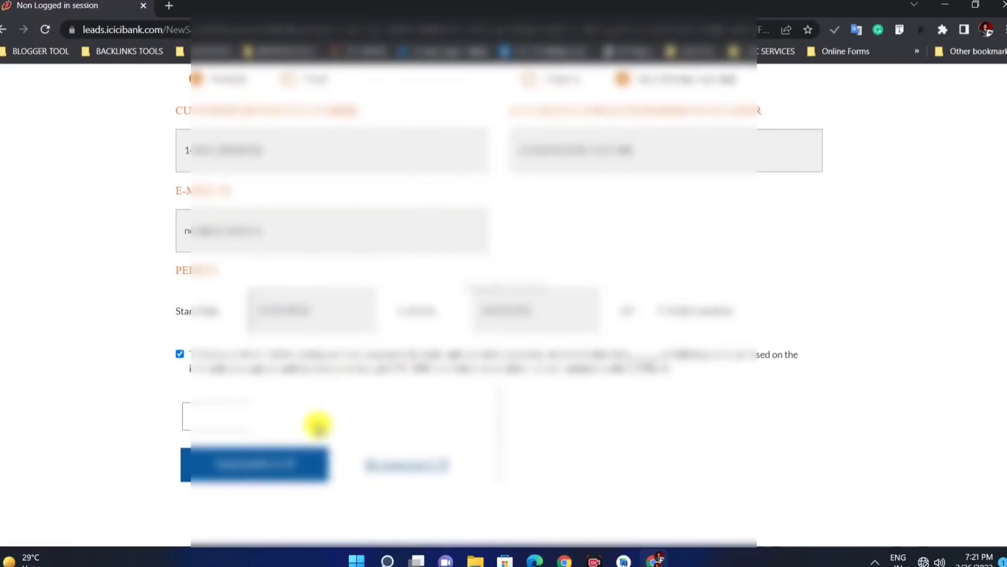
{"action": "left_click", "coordinate": [212, 411]}
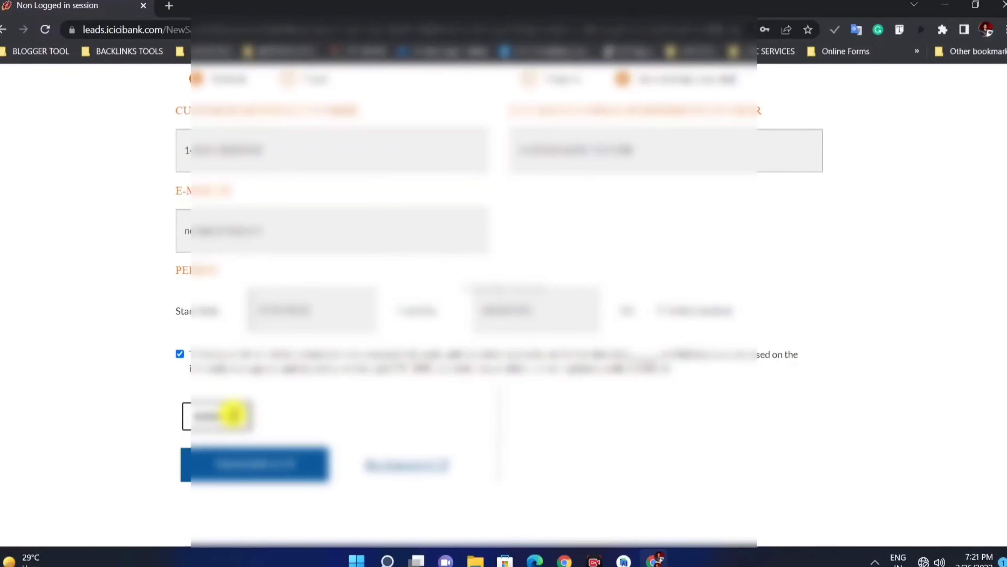
{"action": "left_click", "coordinate": [264, 464]}
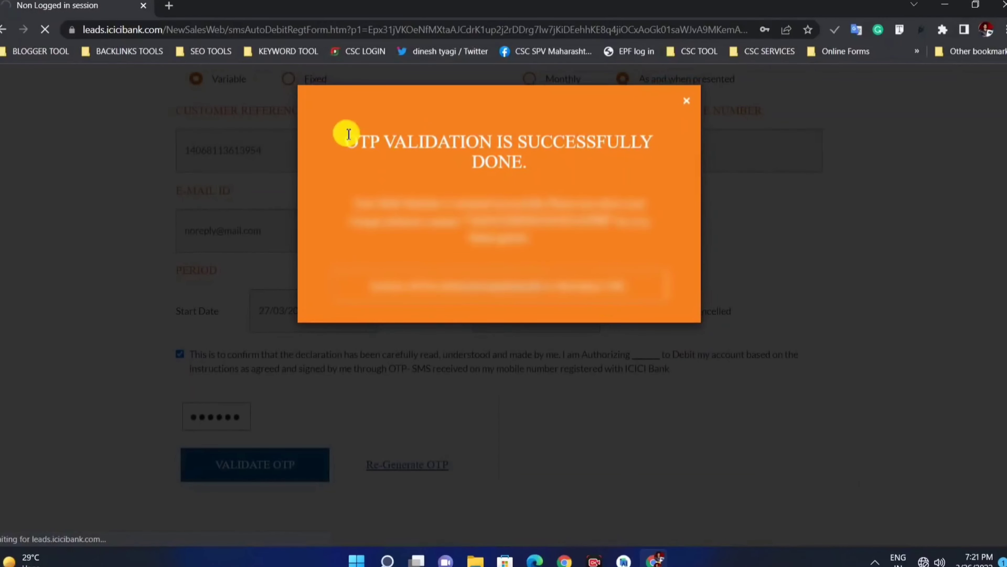
{"action": "left_click_drag", "start_coordinate": [349, 134], "coordinate": [547, 173]}
{"action": "left_click_drag", "start_coordinate": [357, 202], "coordinate": [524, 202]}
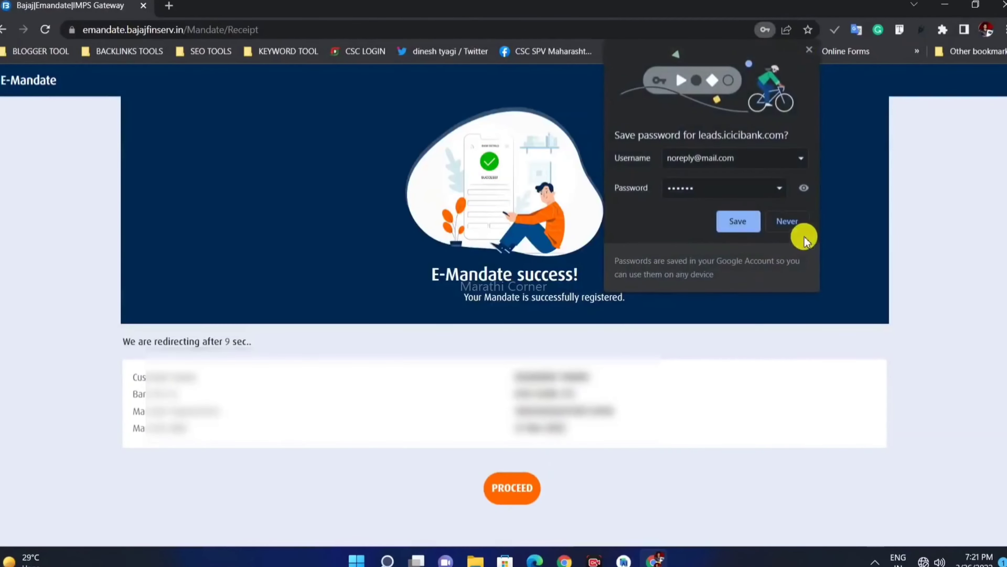
Step: Decline saving the bank password and continue from the mandate success page
{"action": "left_click", "coordinate": [780, 231]}
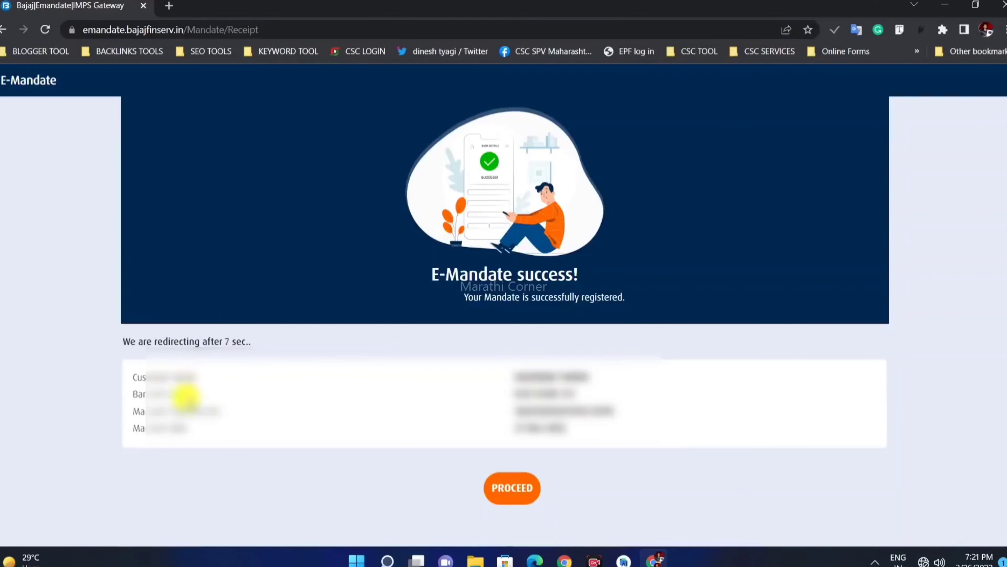
{"action": "left_click", "coordinate": [516, 491]}
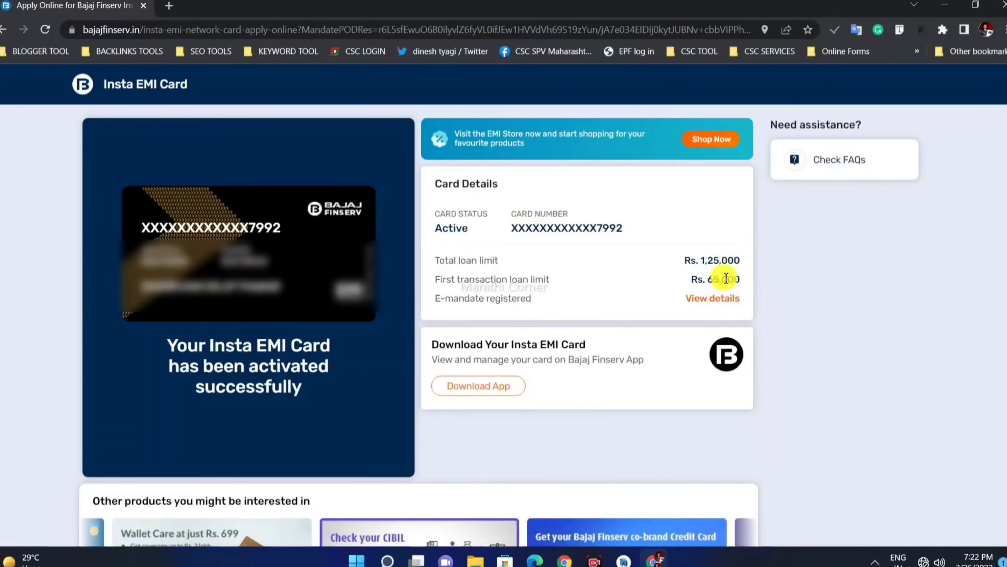
{"action": "left_click_drag", "start_coordinate": [445, 261], "coordinate": [576, 273]}
{"action": "left_click", "coordinate": [583, 274]}
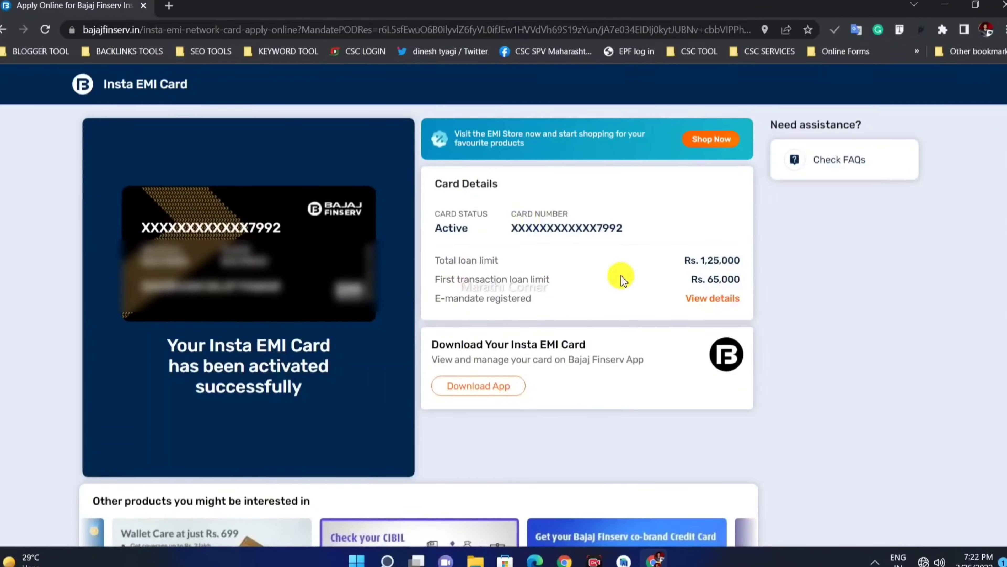
{"action": "left_click", "coordinate": [712, 304]}
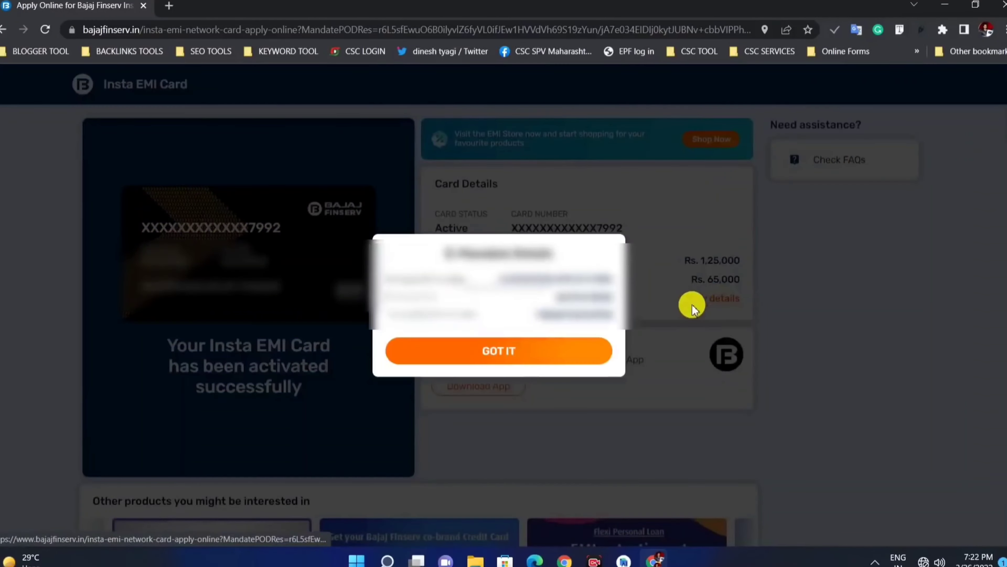
{"action": "left_click", "coordinate": [485, 355]}
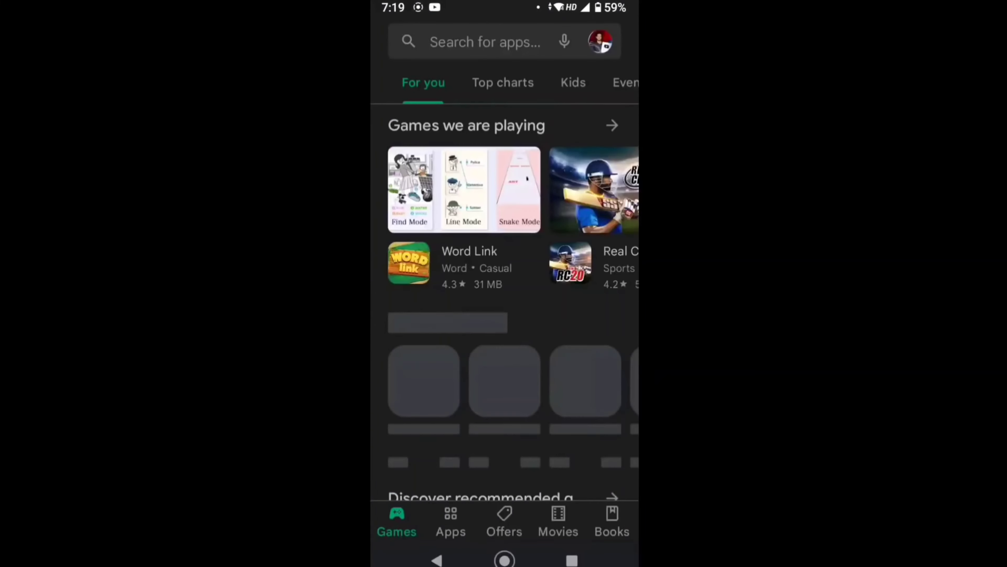
Step: Search Play Store for 'bajaj' and install the Bajaj Finserv app
{"action": "left_click", "coordinate": [491, 42]}
{"action": "type", "text": "bajaj"}
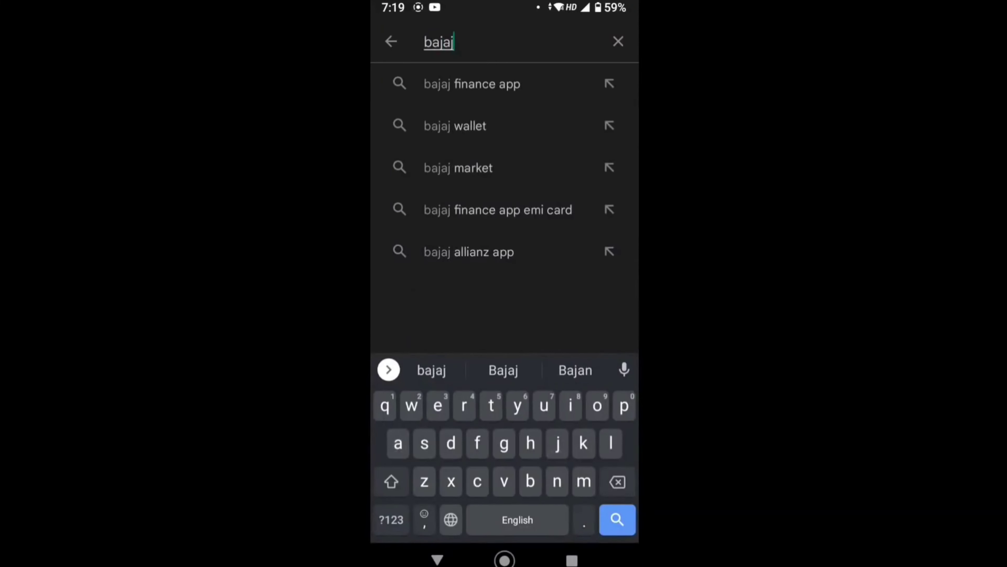
{"action": "left_click", "coordinate": [472, 84]}
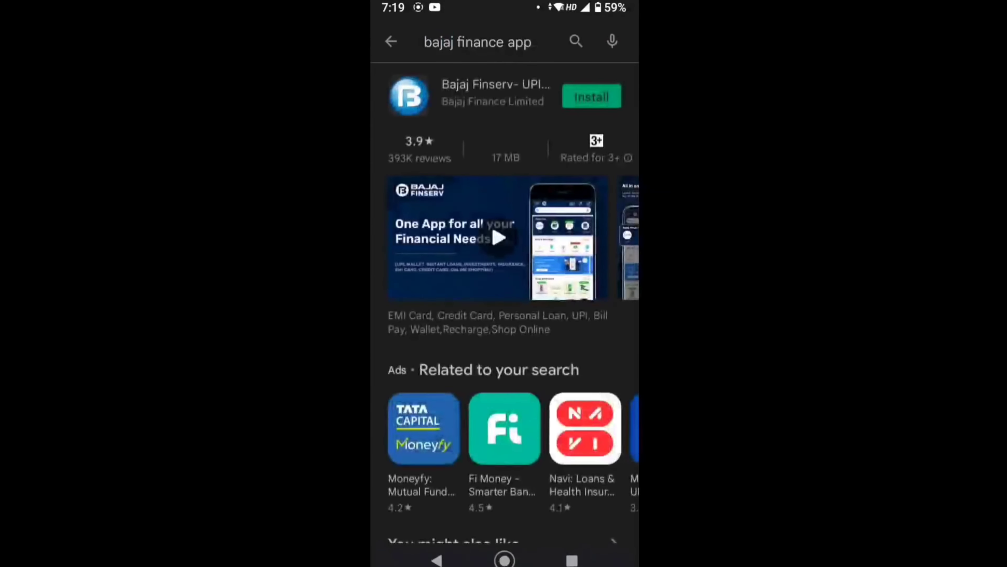
{"action": "left_click", "coordinate": [484, 71]}
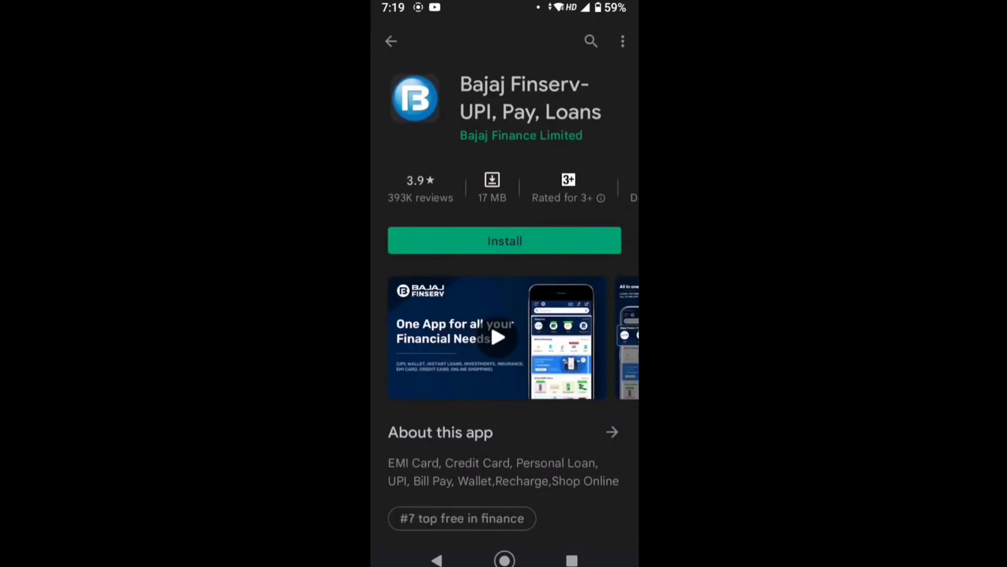
{"action": "left_click", "coordinate": [505, 241]}
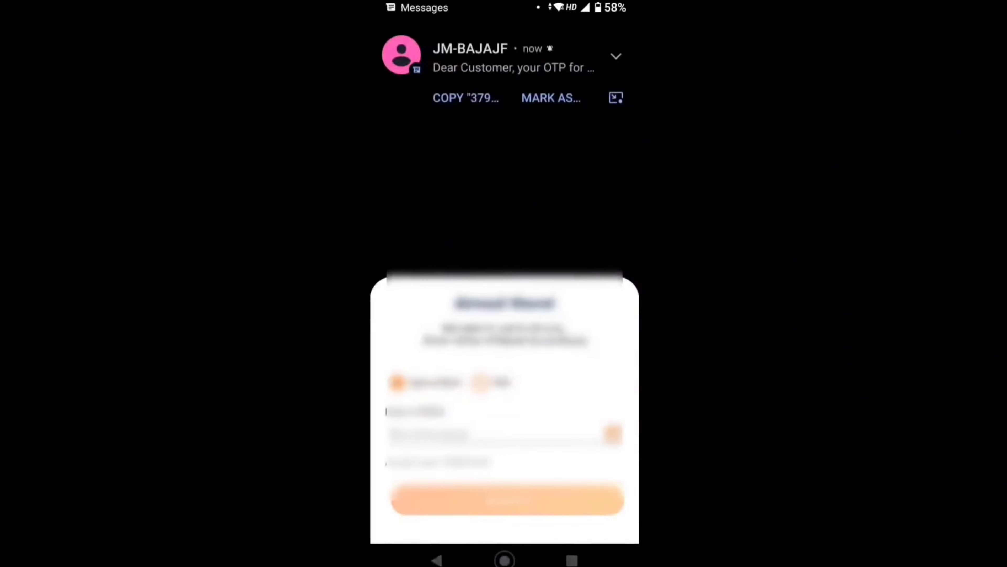
Step: Set the year, day and month wheels in the Date of Birth picker
{"action": "left_click", "coordinate": [504, 434]}
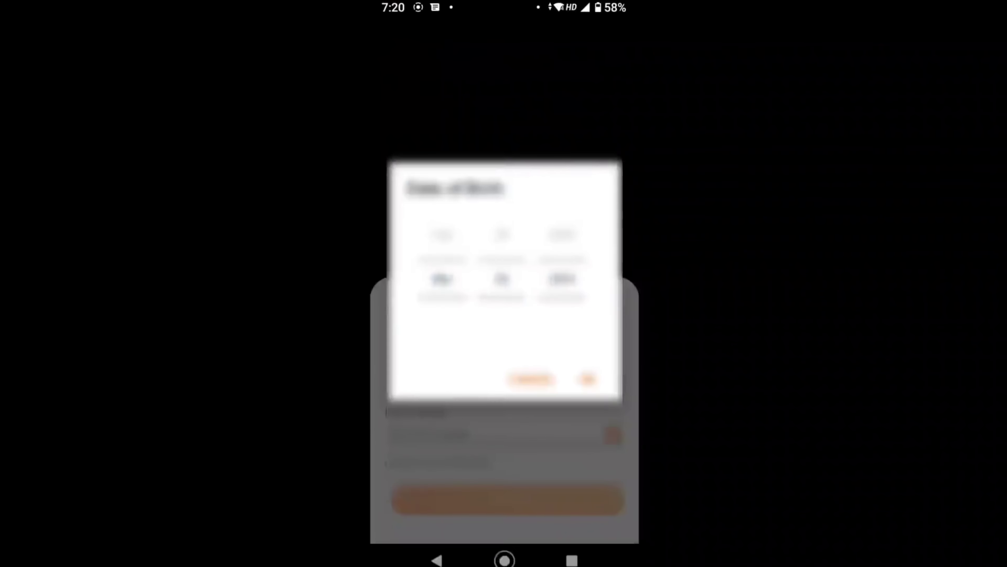
{"action": "left_click_drag", "start_coordinate": [562, 278], "coordinate": [562, 313]}
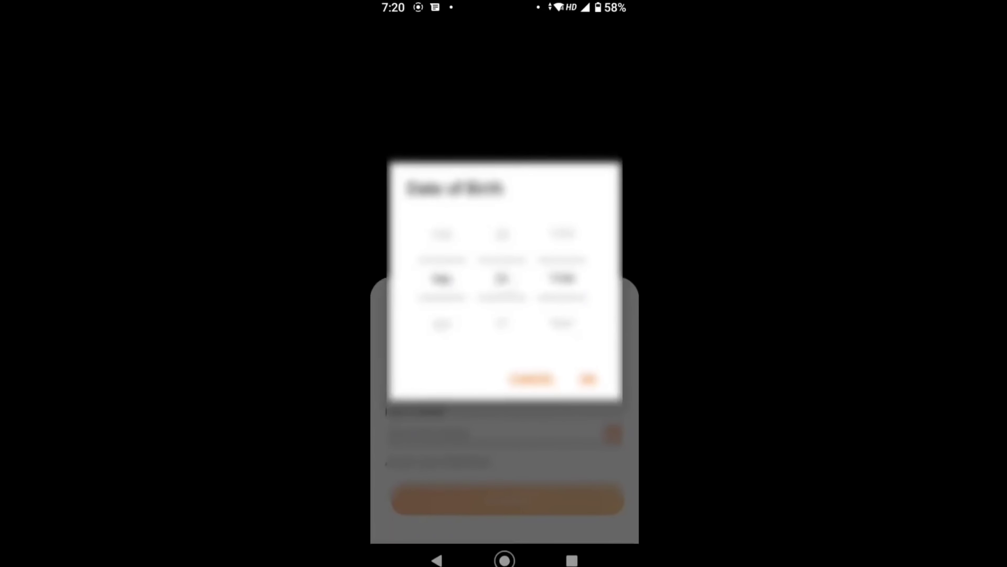
{"action": "left_click_drag", "start_coordinate": [501, 297], "coordinate": [502, 262]}
{"action": "left_click_drag", "start_coordinate": [442, 313], "coordinate": [465, 241]}
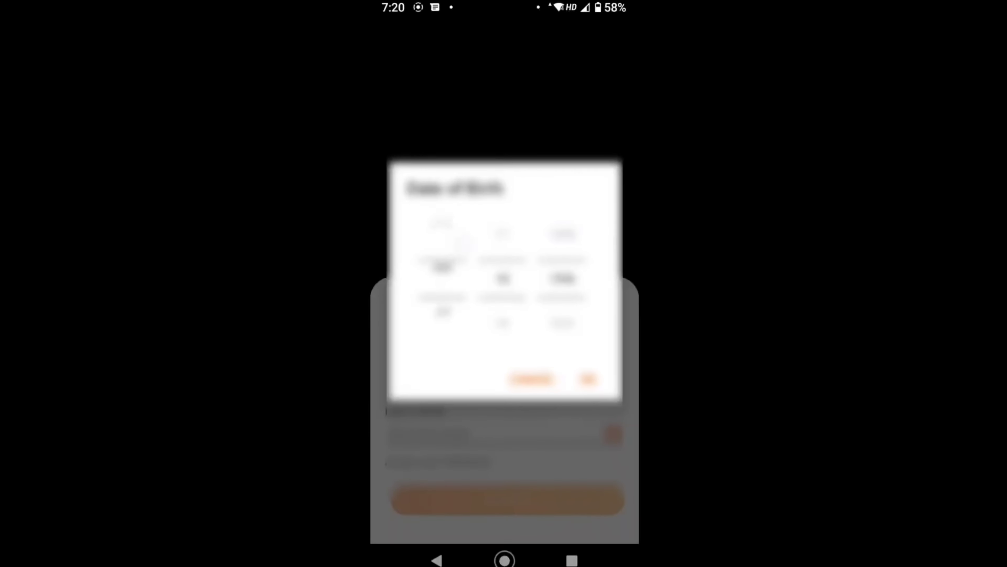